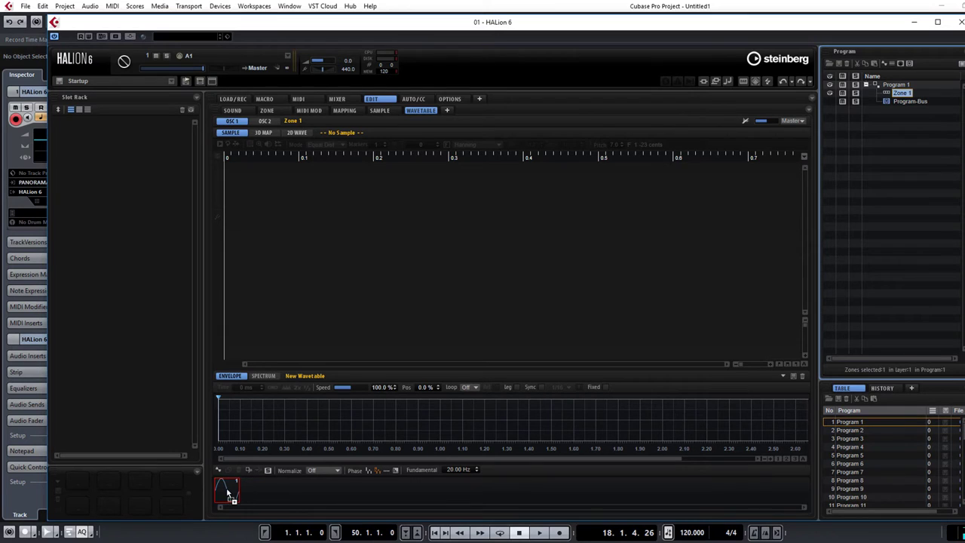
Load the vocal cut sample into oscillator 1's wavetable editor and place Program 1 in the slot rack.
left_click_drag(228, 494, 228, 493)
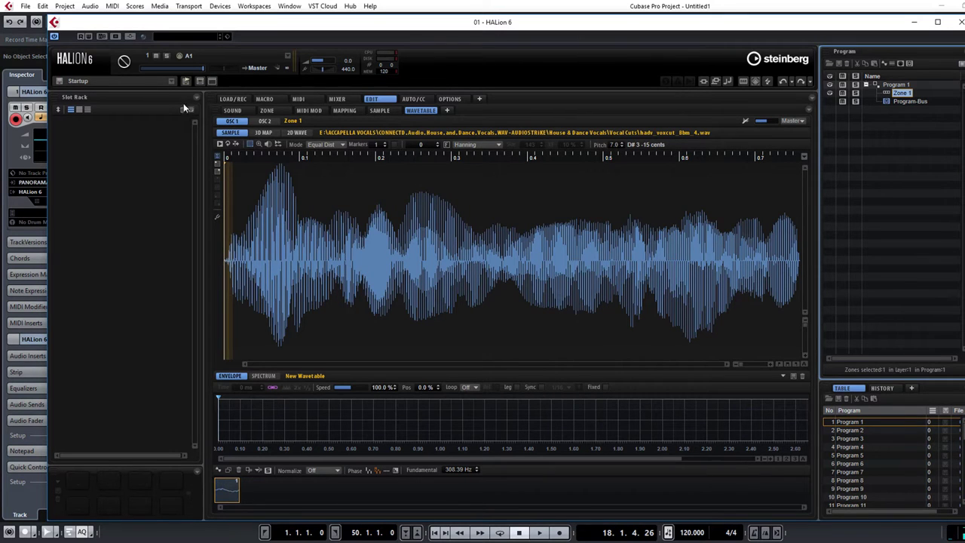
left_click(220, 144)
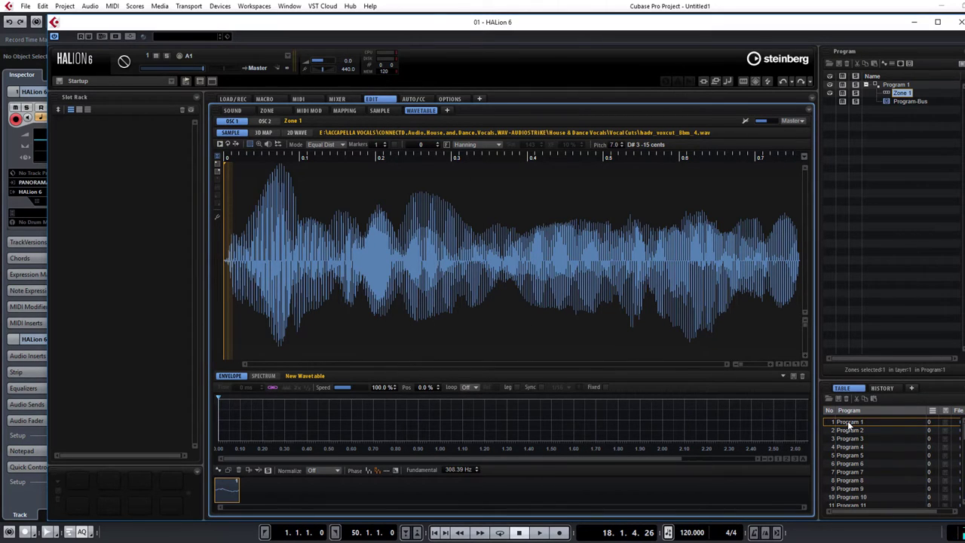
left_click_drag(848, 421, 107, 140)
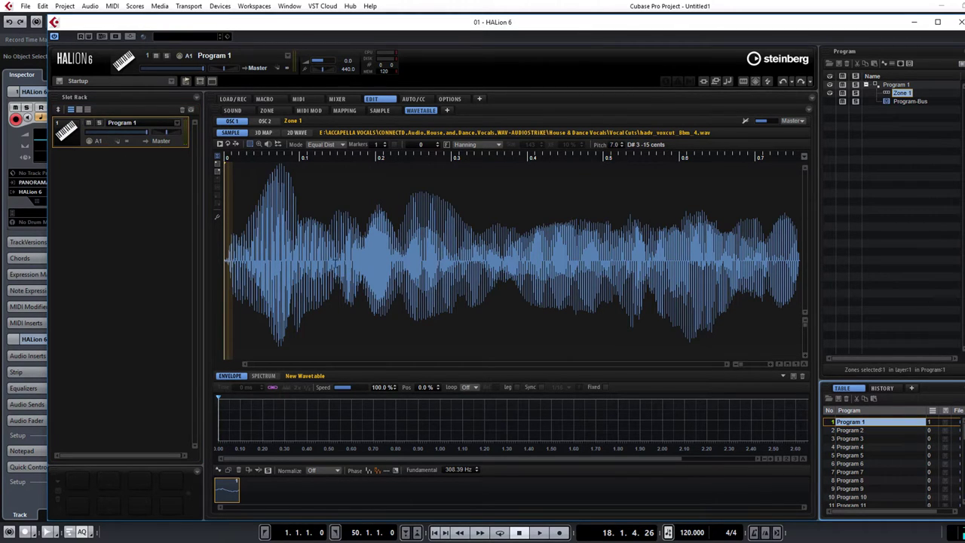
Generate the sample's wavetable markers with Spectral Voiced mode and redistribute them evenly with Equal Dist mode.
left_click(326, 146)
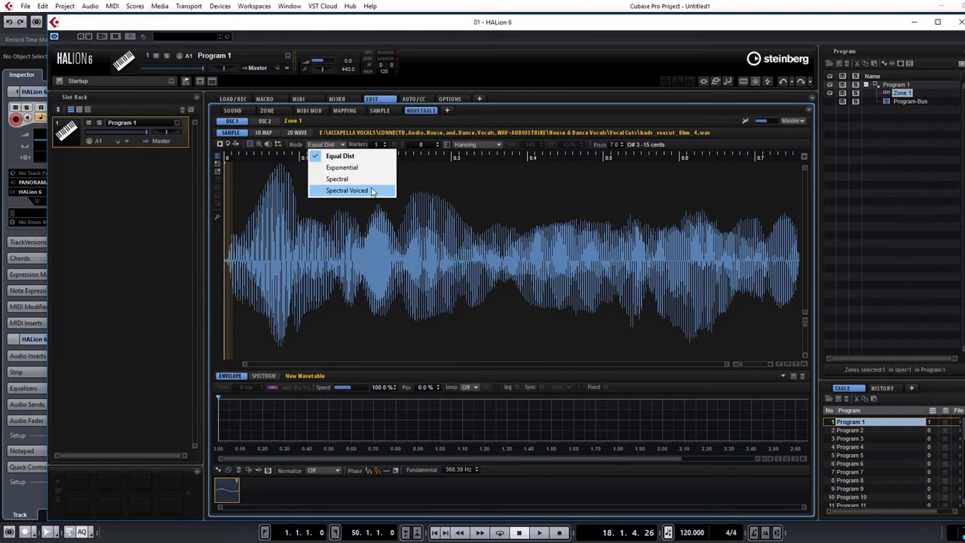
left_click(354, 156)
left_click(343, 144)
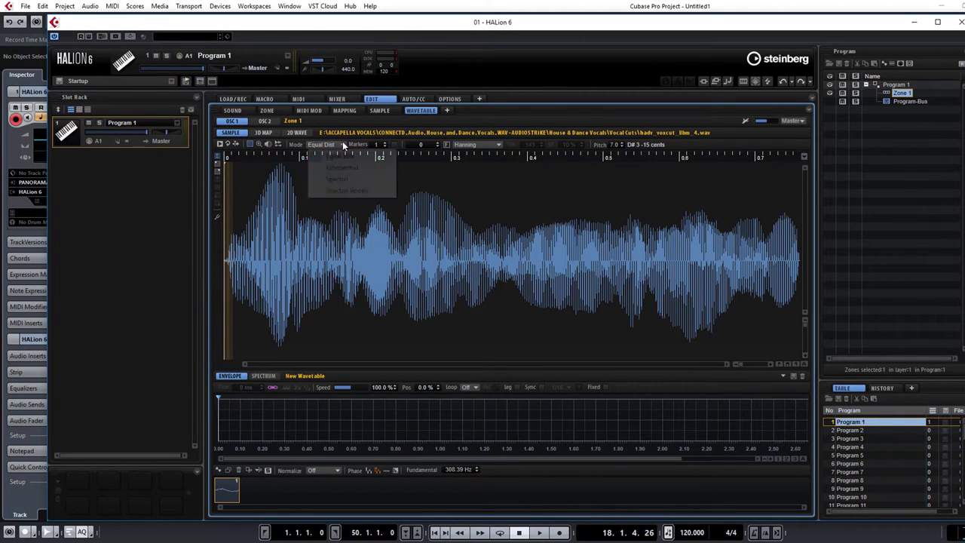
left_click(347, 190)
left_click(326, 144)
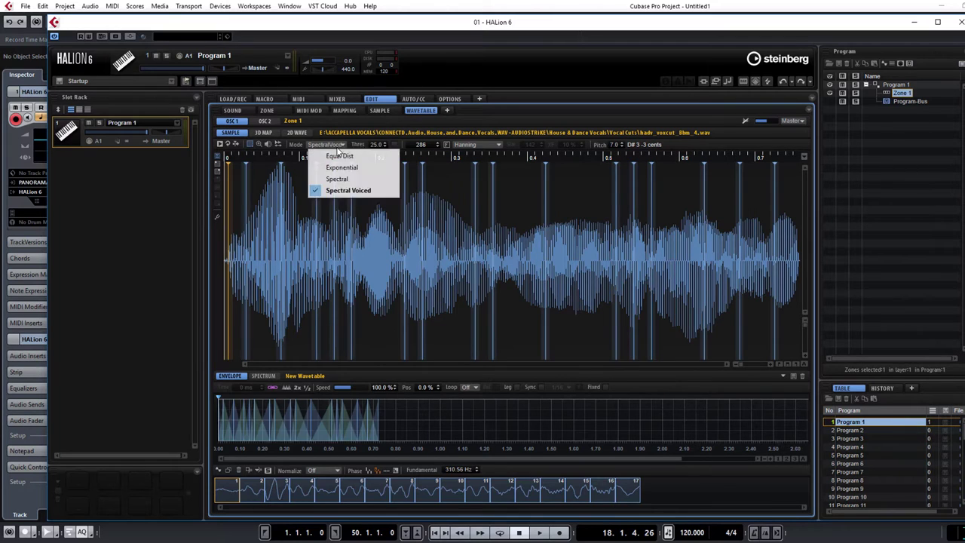
left_click(340, 156)
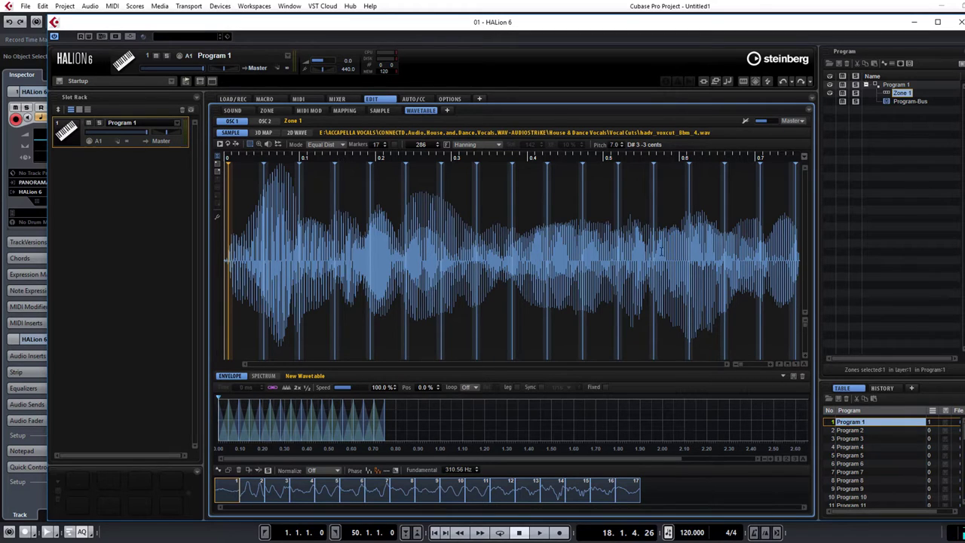
Select all waves in the wavetable and stretch the whole envelope to about 1.48 s.
left_click(666, 489)
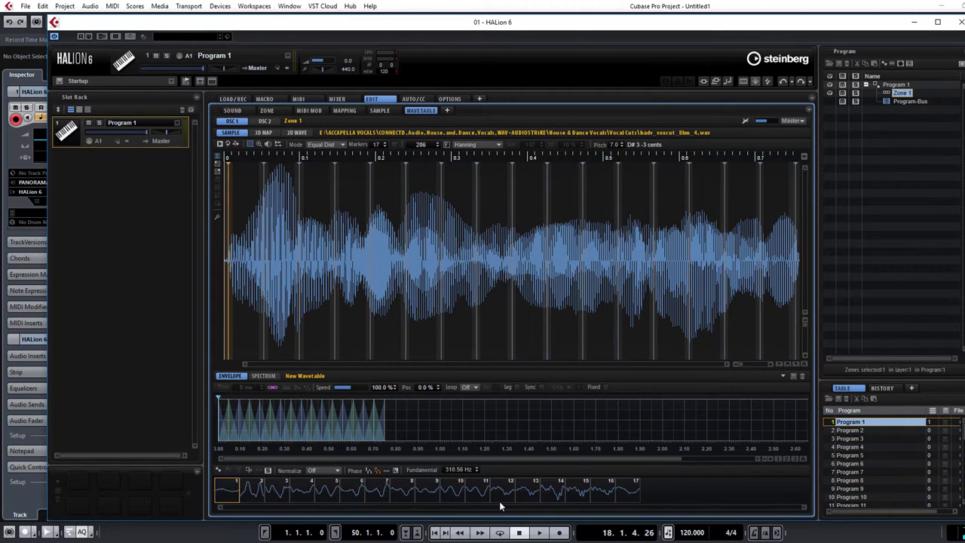
key("Right")
right_click(486, 491)
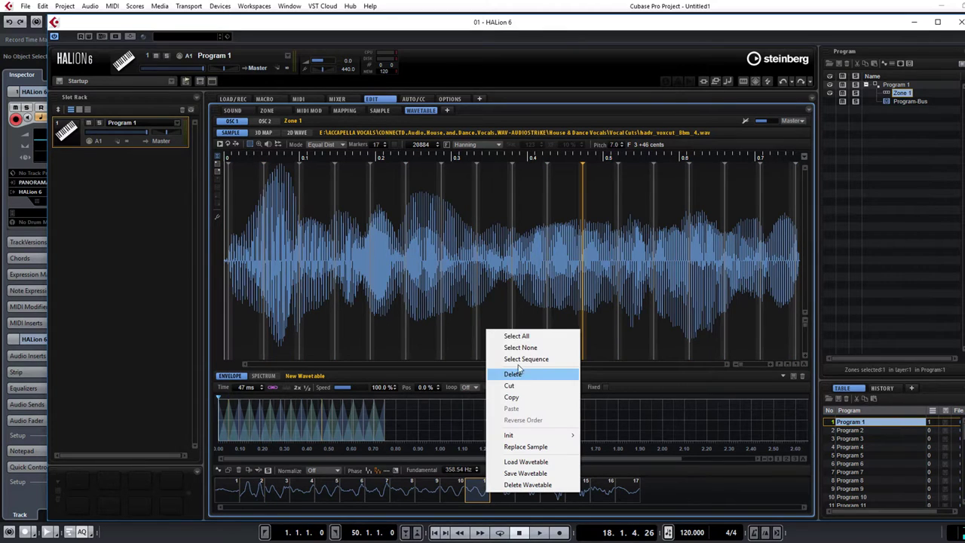
left_click(525, 337)
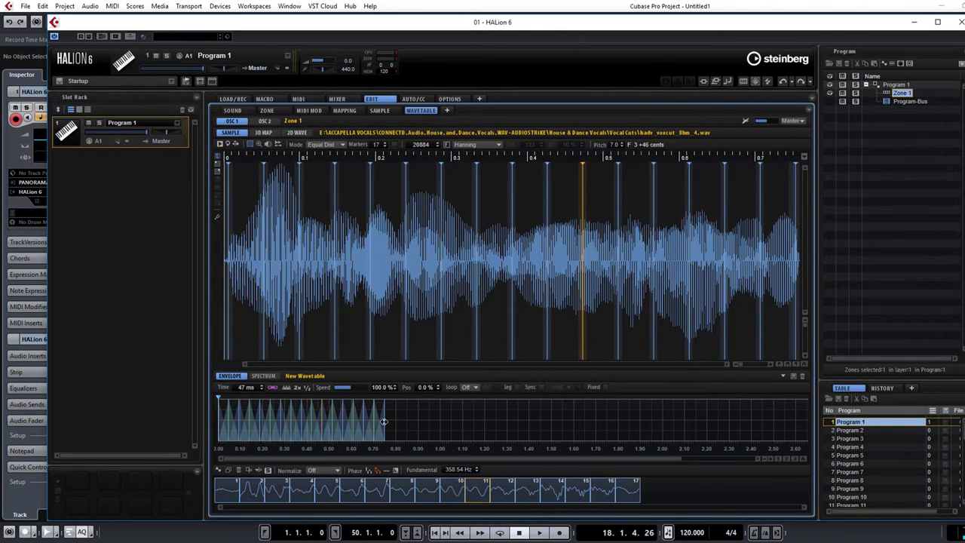
left_click_drag(383, 422, 545, 423)
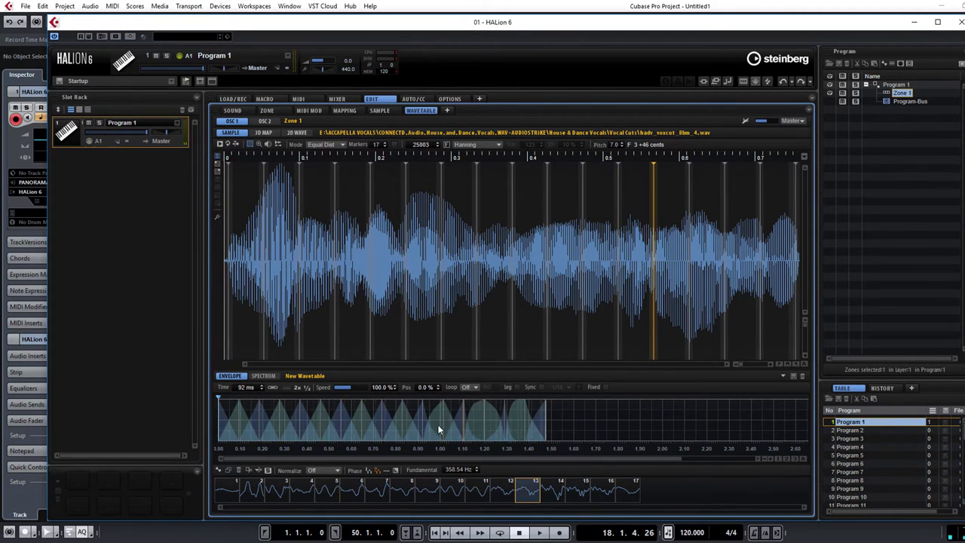
Stretch several wavetable envelope segments unevenly to a total of about 2.5 s and move the eighth sample marker to about 0.35 s.
left_click_drag(341, 419, 379, 409)
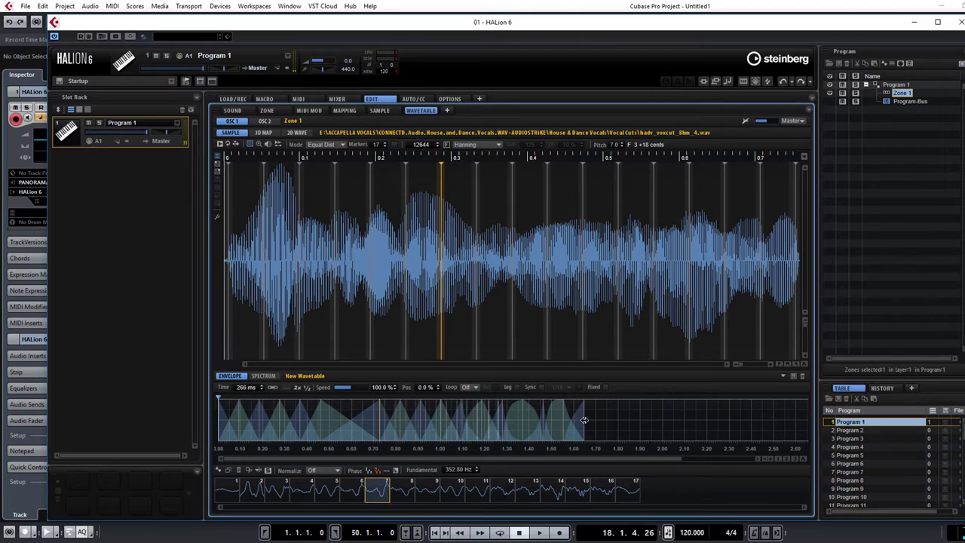
left_click_drag(578, 424, 564, 419)
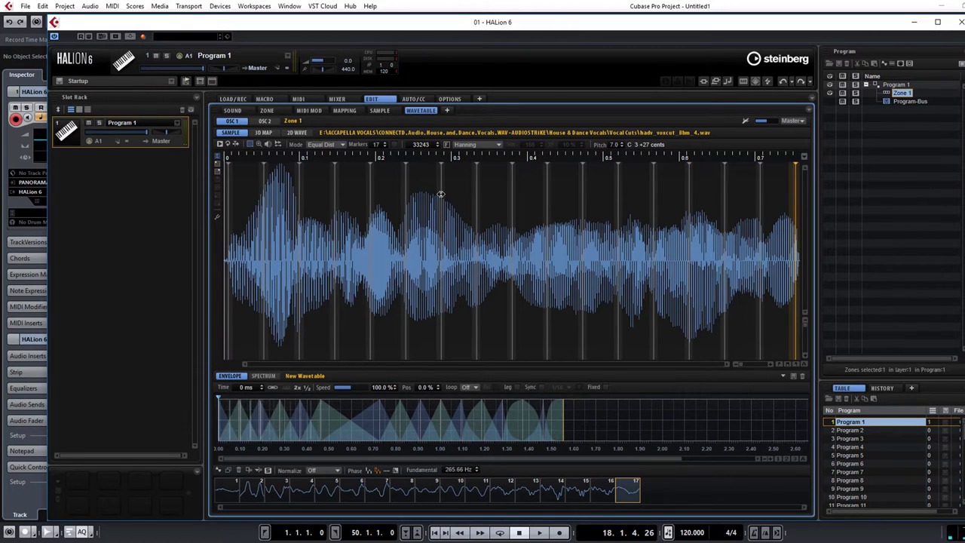
mouse_move(441, 197)
left_mouse_down()
mouse_move(469, 196)
mouse_move(442, 197)
mouse_move(496, 214)
left_mouse_up()
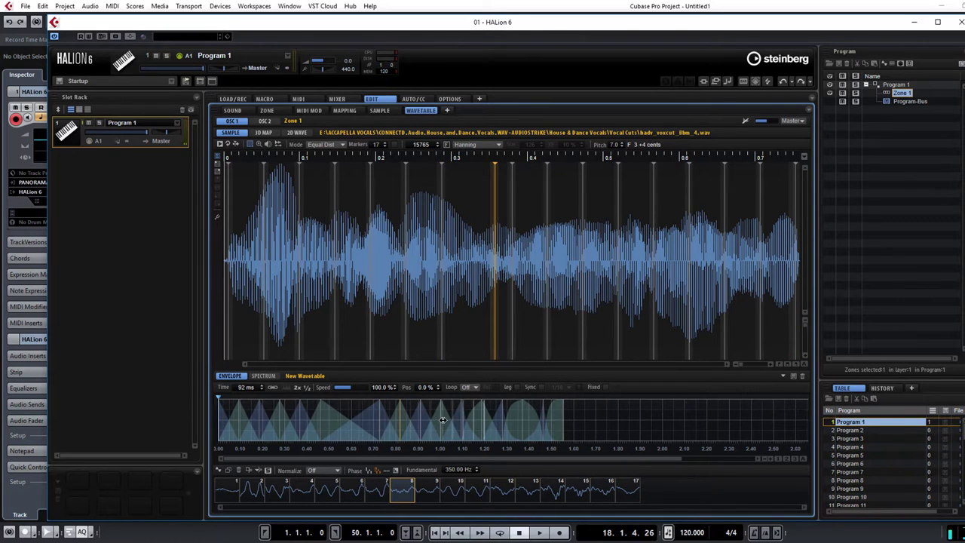
left_click_drag(443, 421, 507, 424)
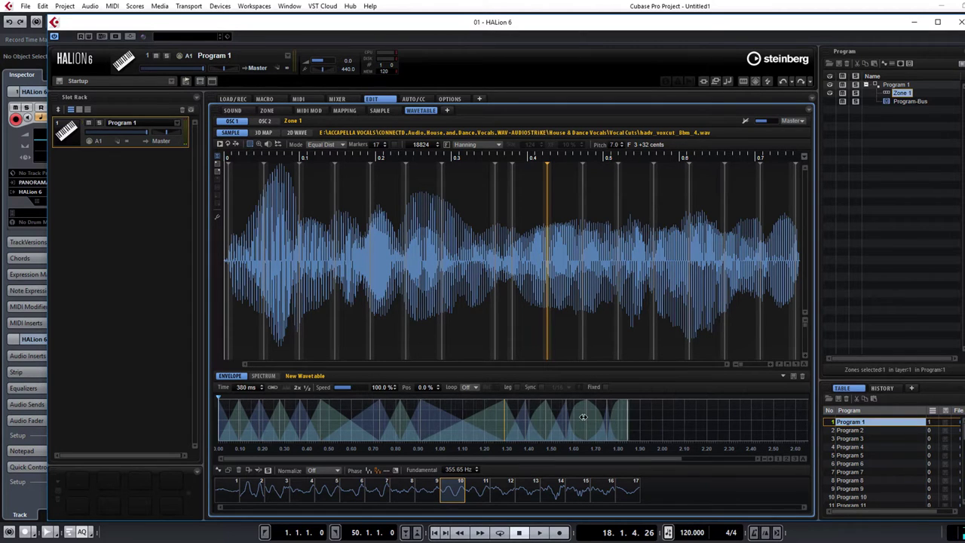
left_click_drag(584, 417, 646, 418)
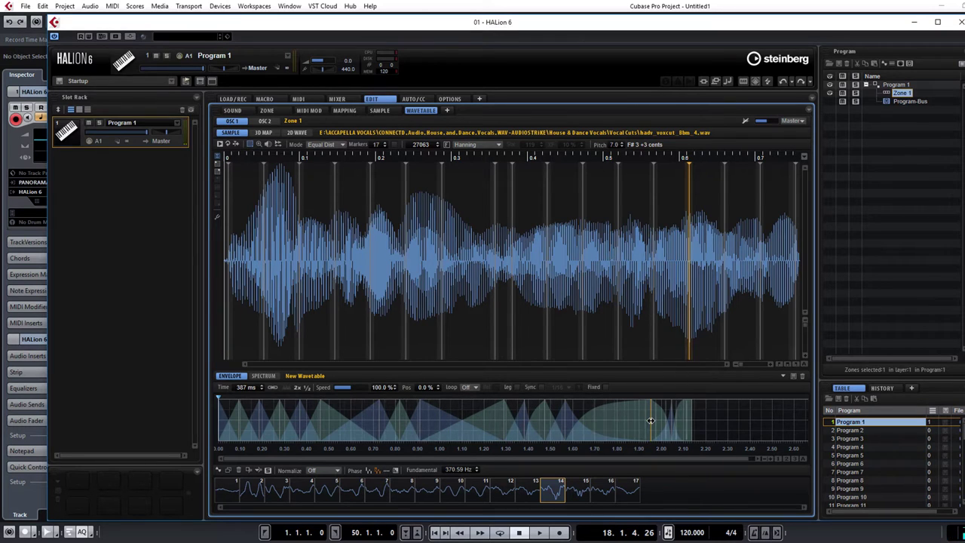
left_click_drag(300, 414, 380, 418)
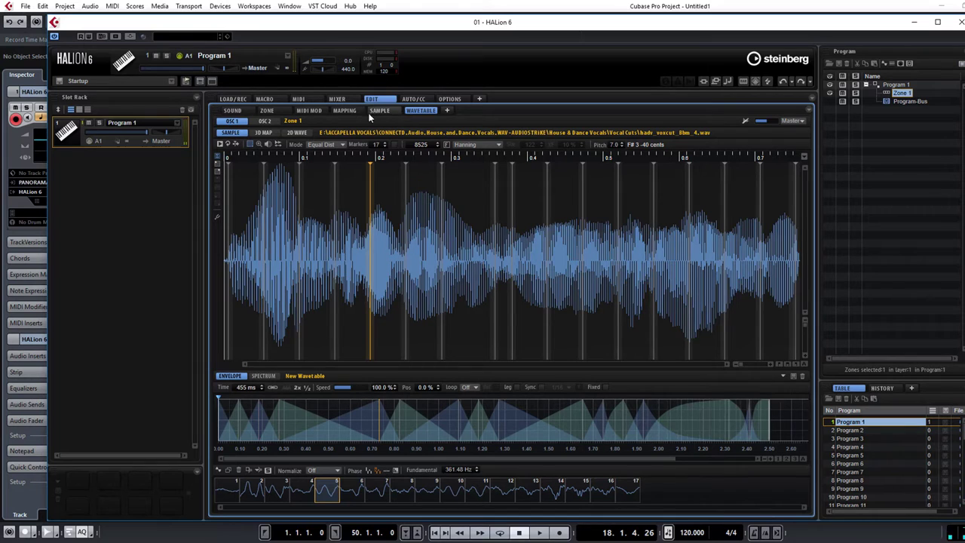
In the zone's wavetable oscillator 1, set the octave to -2, level to 94.5 % and speed to about 53.7 %.
left_click(273, 111)
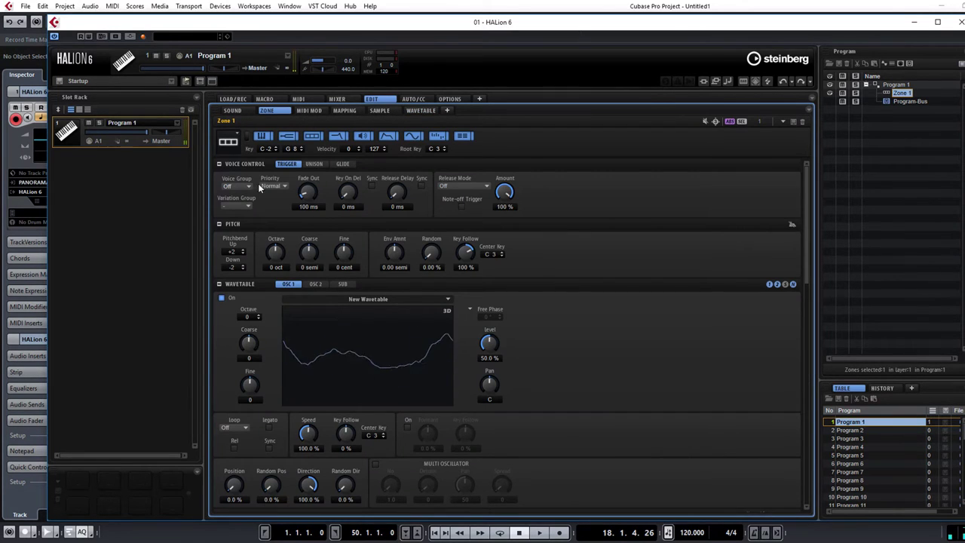
scroll(249, 320, "down", 1)
scroll(249, 320, "down", 1)
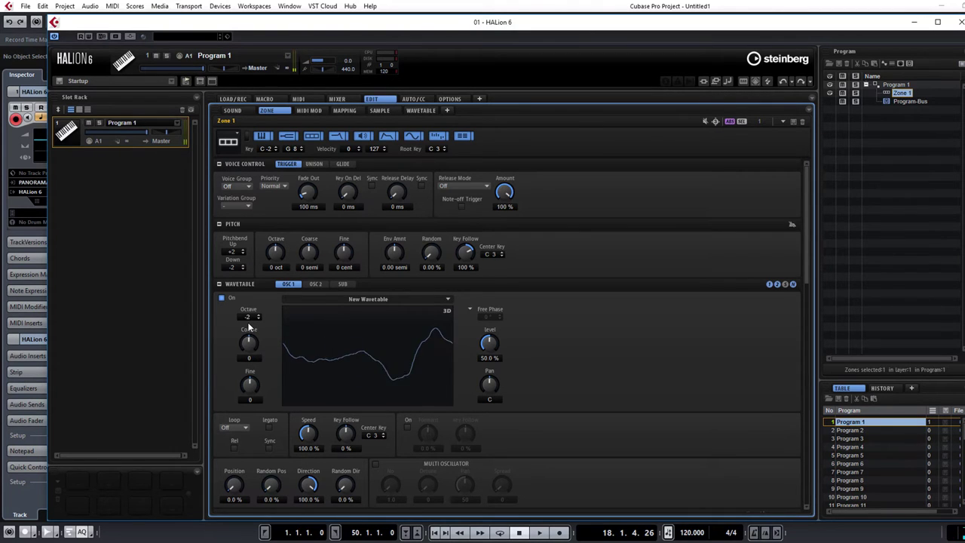
left_click_drag(487, 346, 502, 312)
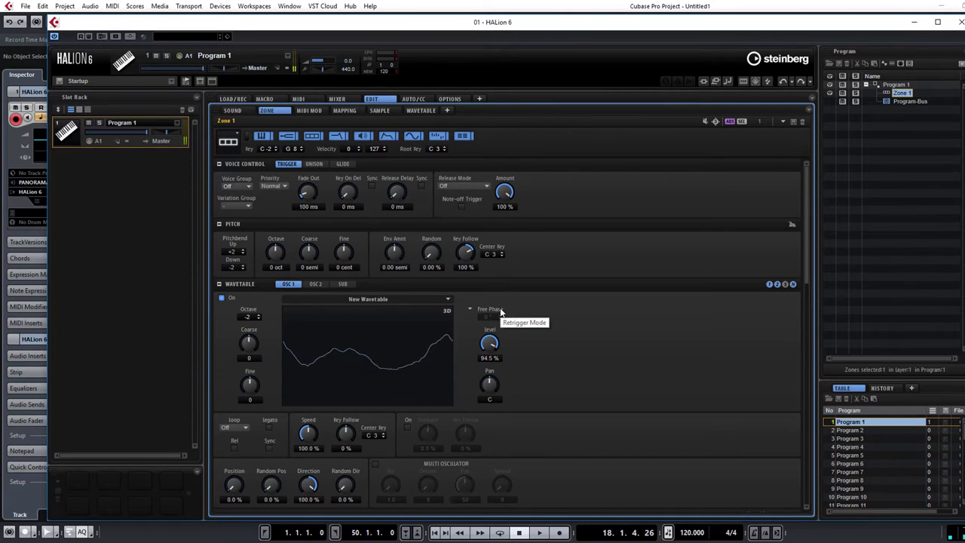
left_click_drag(308, 432, 318, 453)
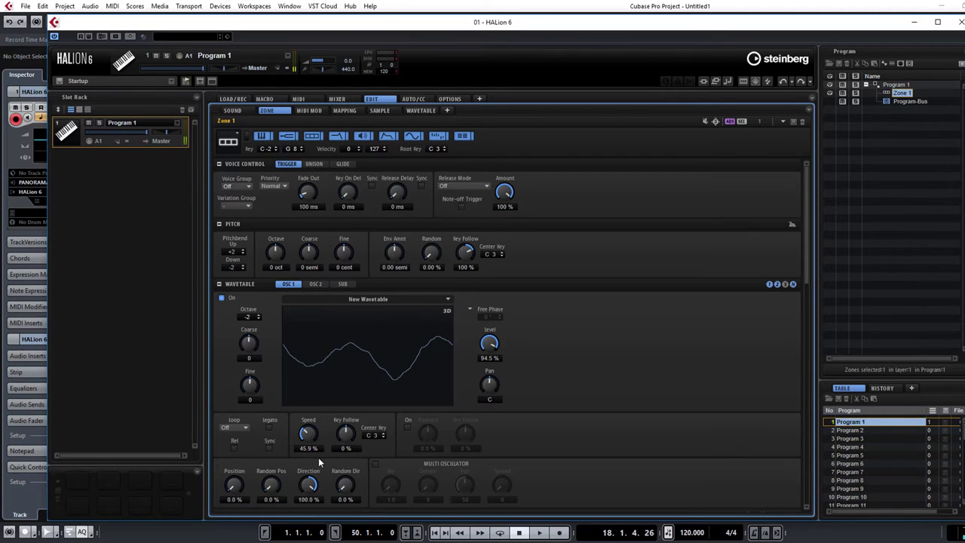
Enable oscillator 1's Multi Oscillator with No. at 3.5, Detune at 11 and Spread at 76.
left_click(374, 462)
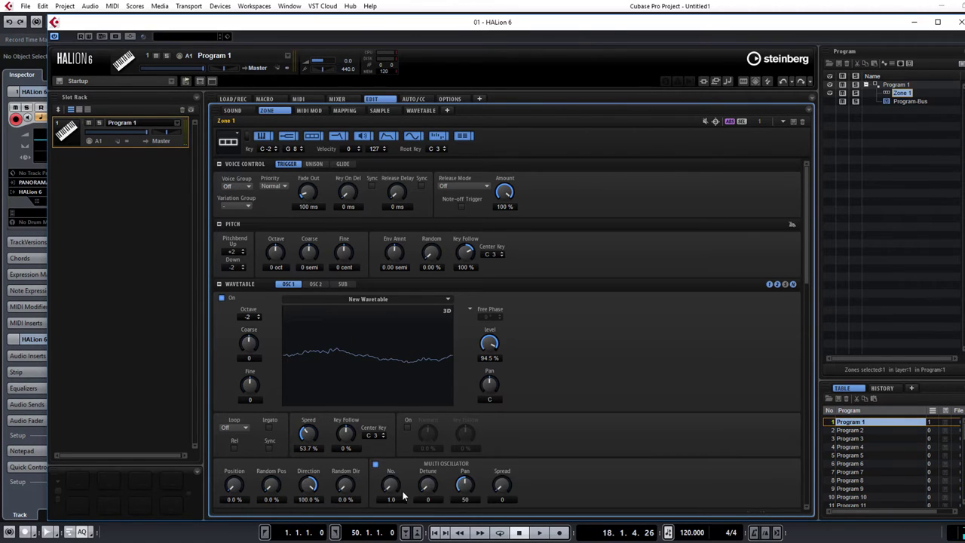
left_click_drag(395, 500, 394, 488)
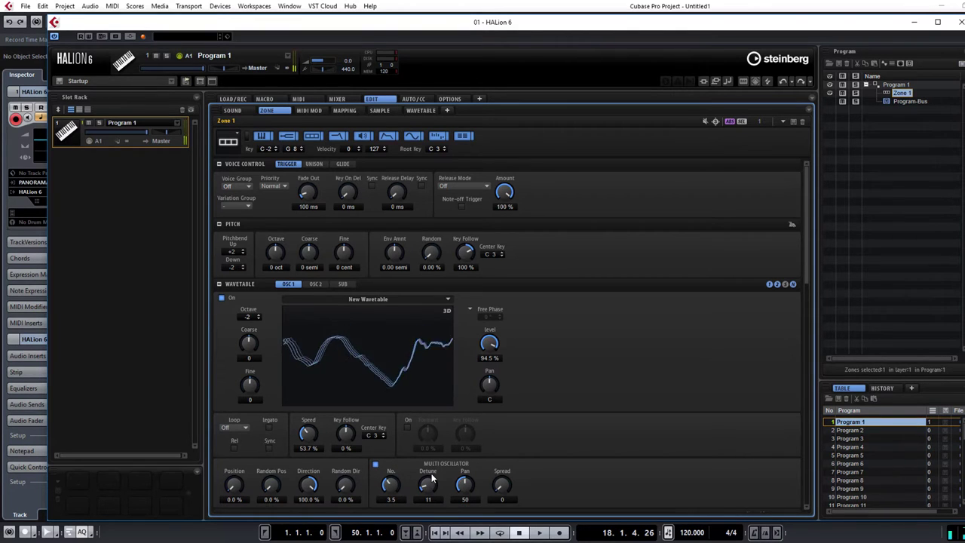
left_click_drag(499, 489, 518, 429)
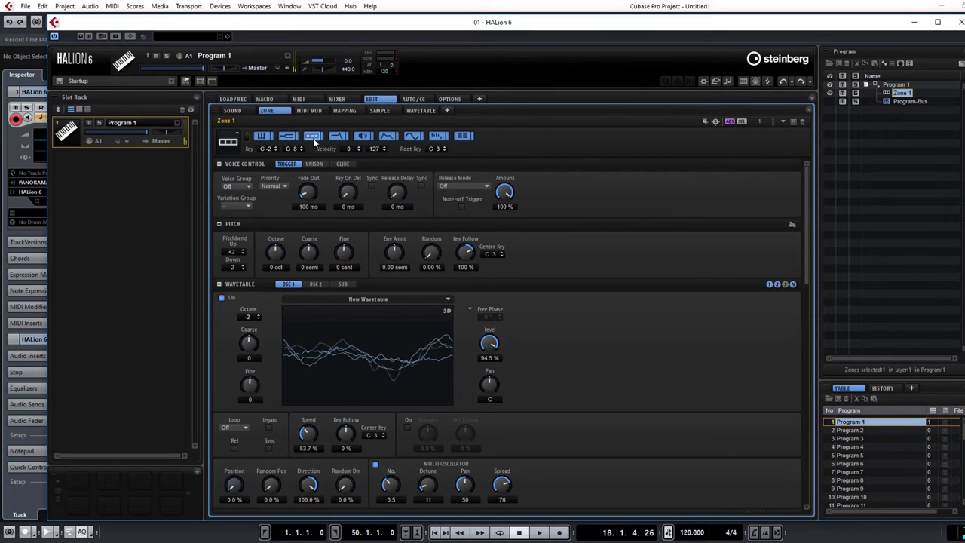
Show only the zone's wavetable section and set Position to 30.5 %, Random Pos to 7.5 % and Speed to 27.4 %.
left_click(344, 140)
left_click(247, 136)
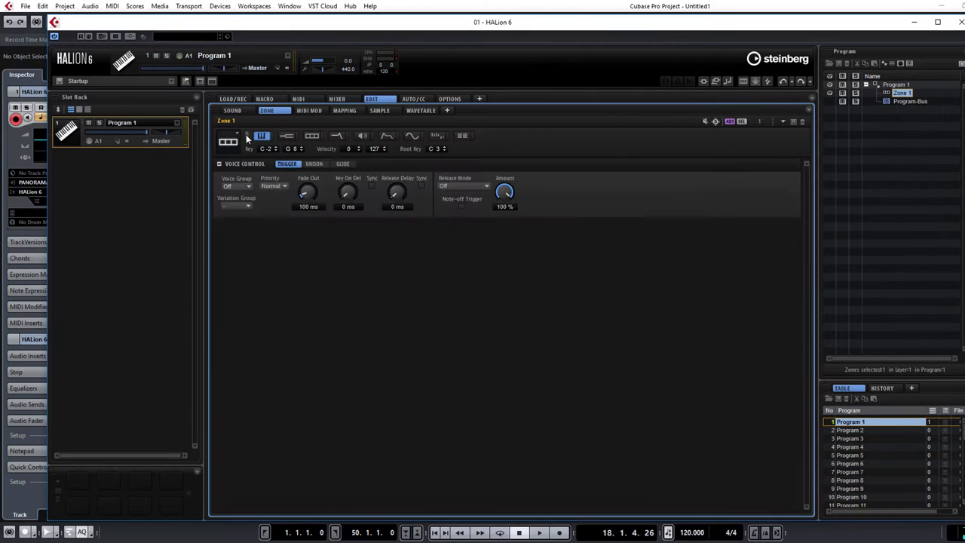
left_click(287, 136)
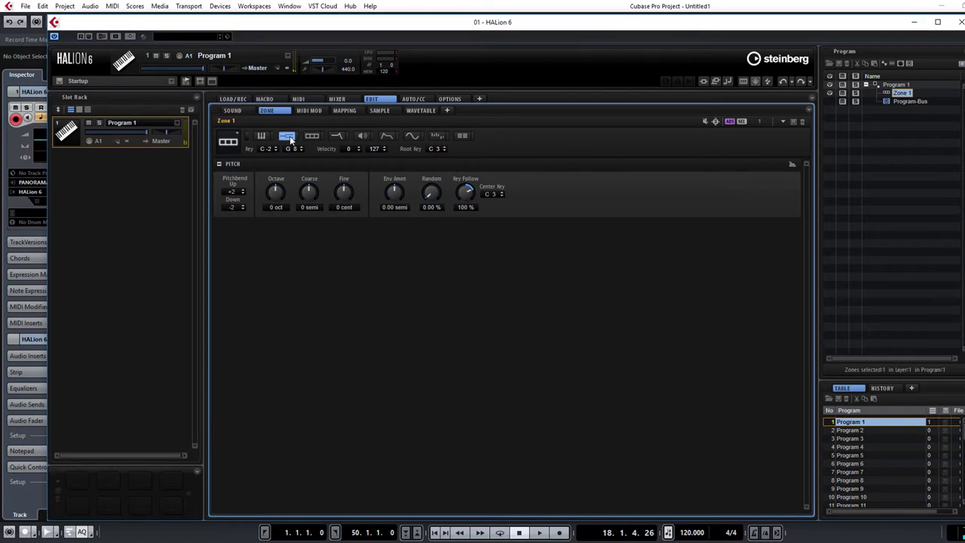
left_click(311, 137)
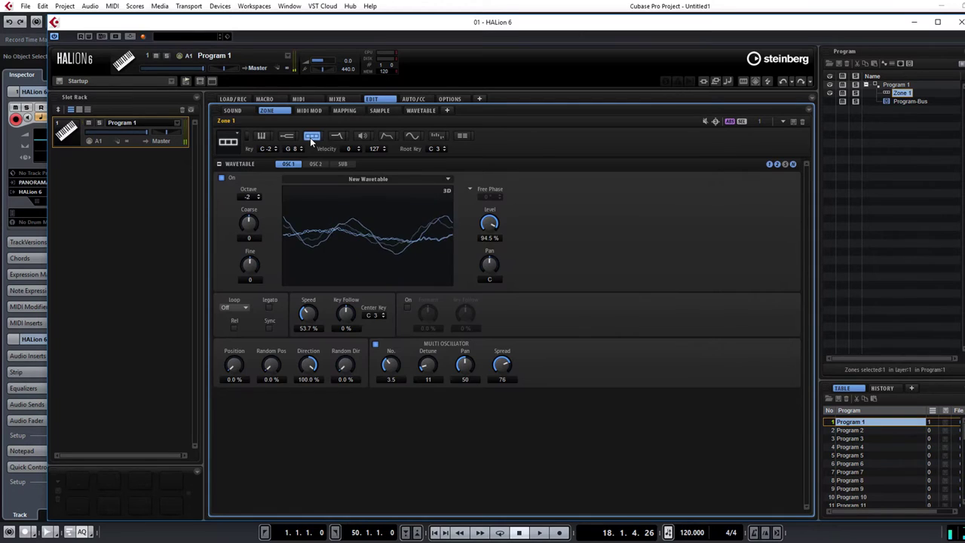
left_click_drag(234, 365, 275, 358)
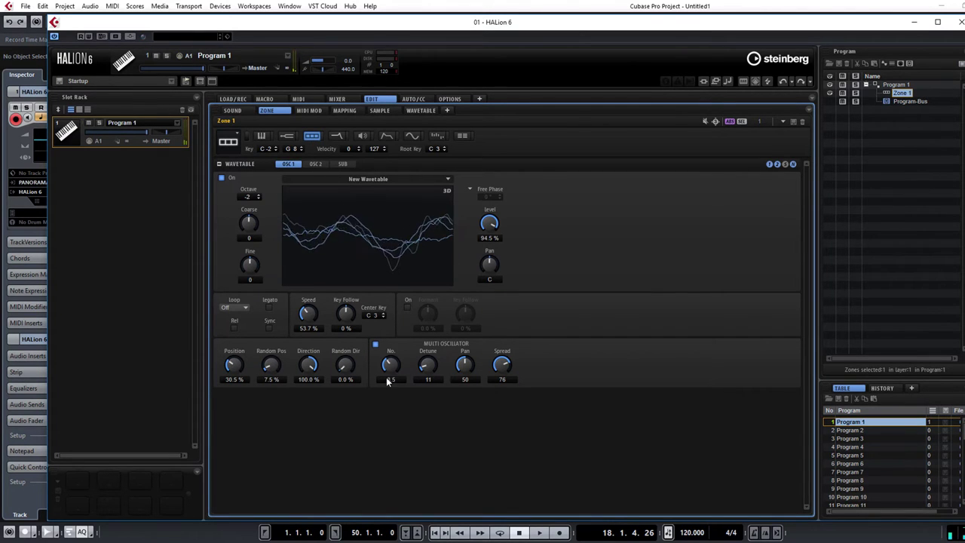
mouse_move(318, 320)
left_mouse_down()
mouse_move(316, 302)
mouse_move(326, 338)
left_mouse_up()
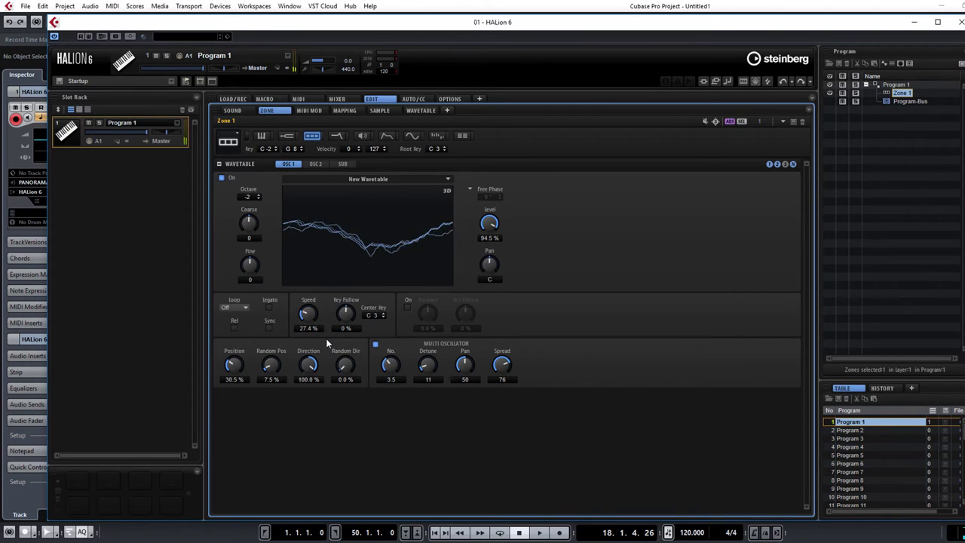
Set the zone's filter type to Classic, lower its cutoff and adjust the filter envelope amount.
left_click(337, 137)
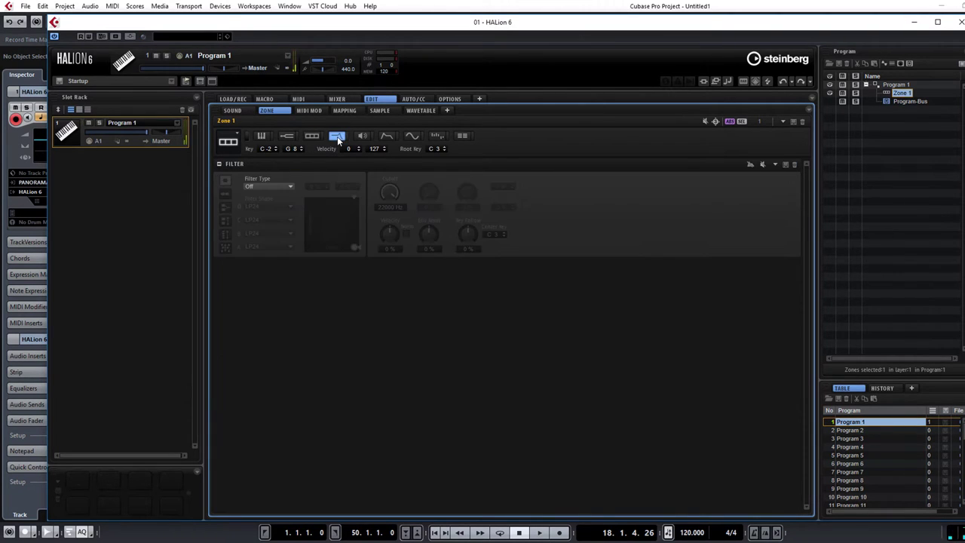
left_click(279, 186)
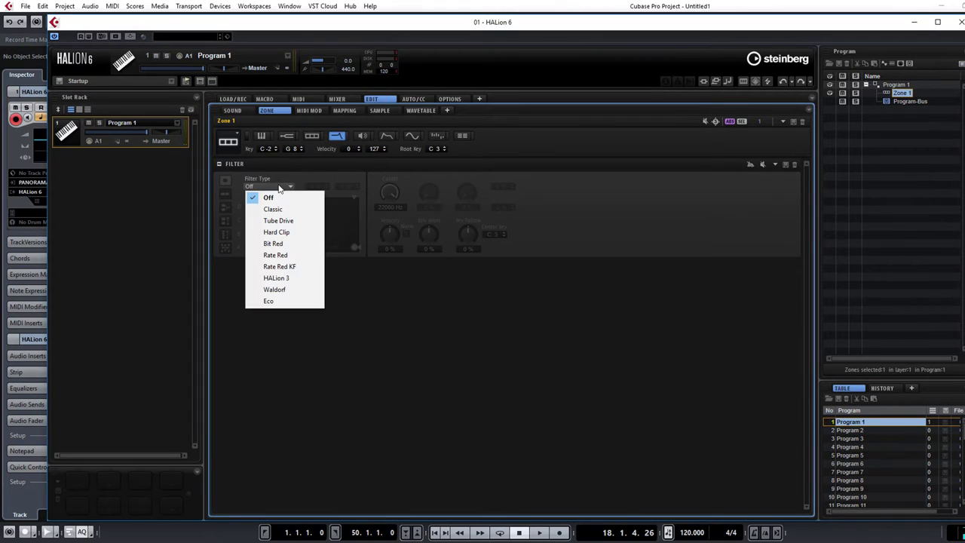
left_click(283, 208)
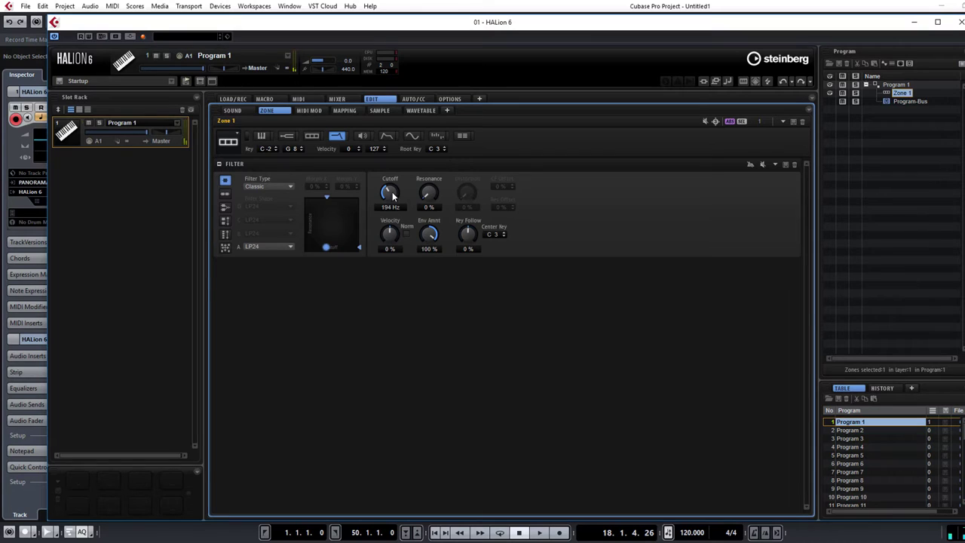
left_click_drag(392, 193, 380, 223)
left_click(431, 237, "ctrl")
left_click_drag(441, 160, 438, 164)
Shape the filter envelope with a release of about 1.3 s and a third node at 446 ms and 66 % level.
left_click(387, 136)
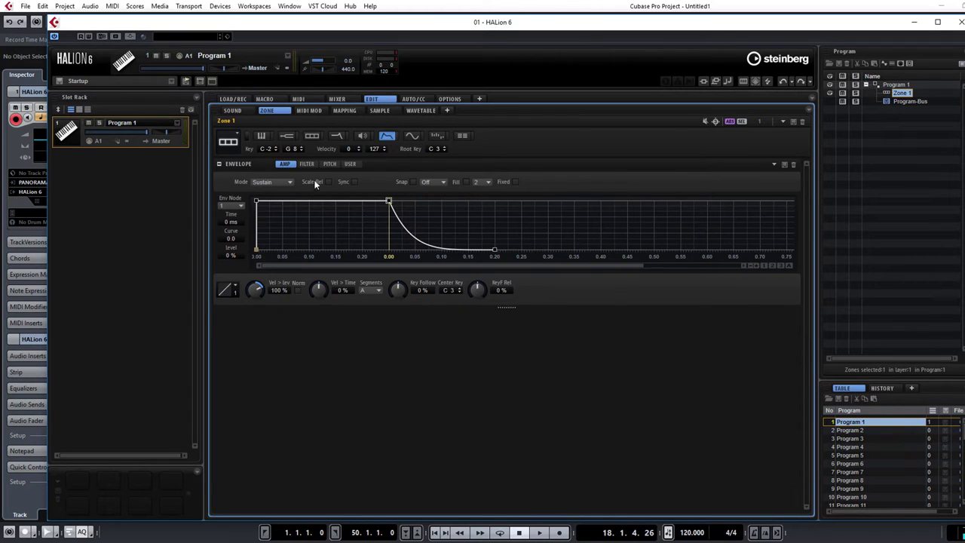
left_click(752, 265)
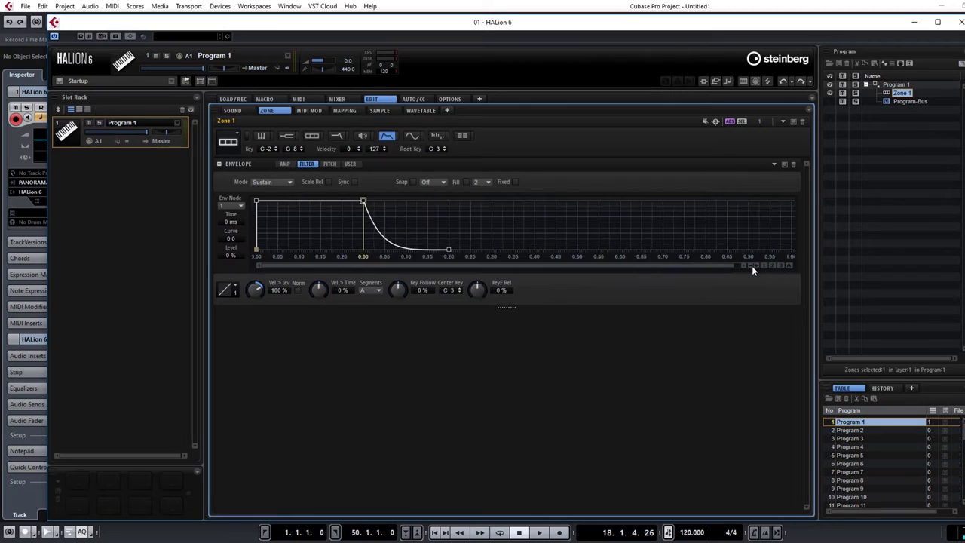
left_click_drag(338, 252, 533, 250)
left_click_drag(301, 200, 338, 218)
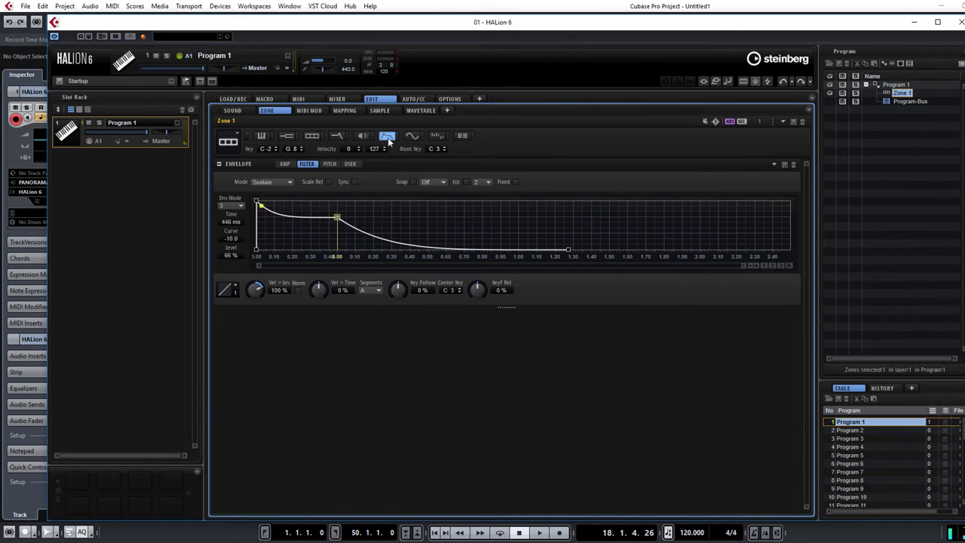
Lengthen the amp envelope's sustain stage and set its release node to 1949 ms with a curve of 5.2.
left_click(284, 164)
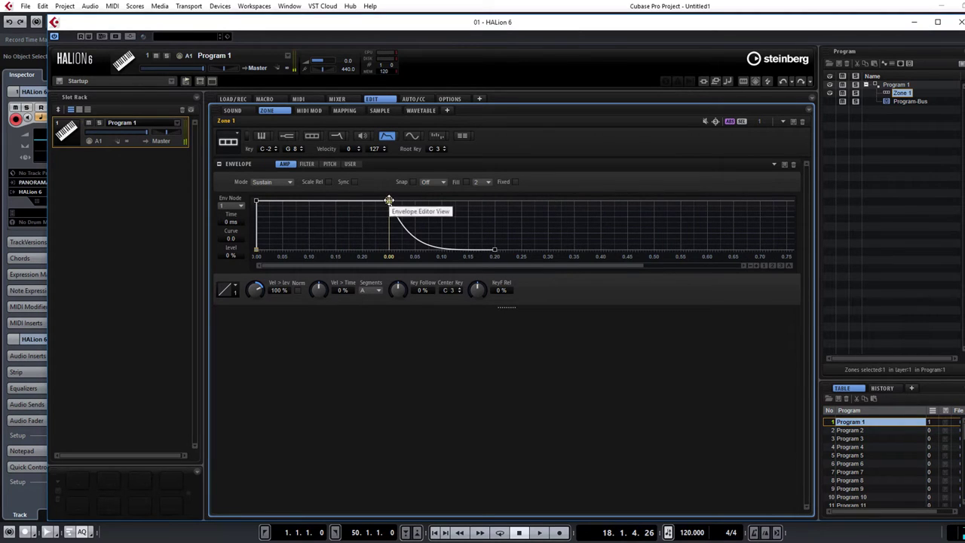
left_click_drag(388, 201, 551, 200)
left_click_drag(655, 248, 801, 249)
left_click(749, 266)
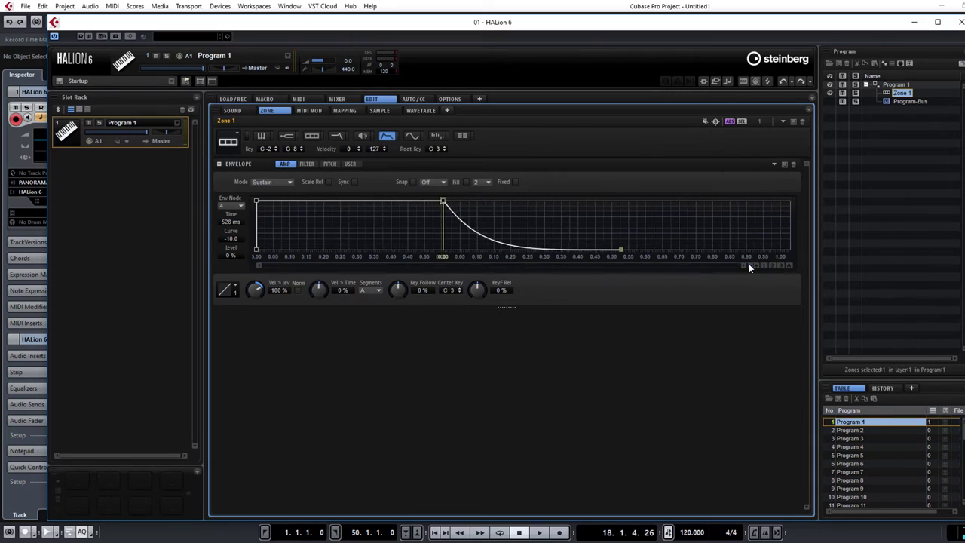
left_click_drag(391, 249, 570, 248)
left_click_drag(411, 243, 446, 224)
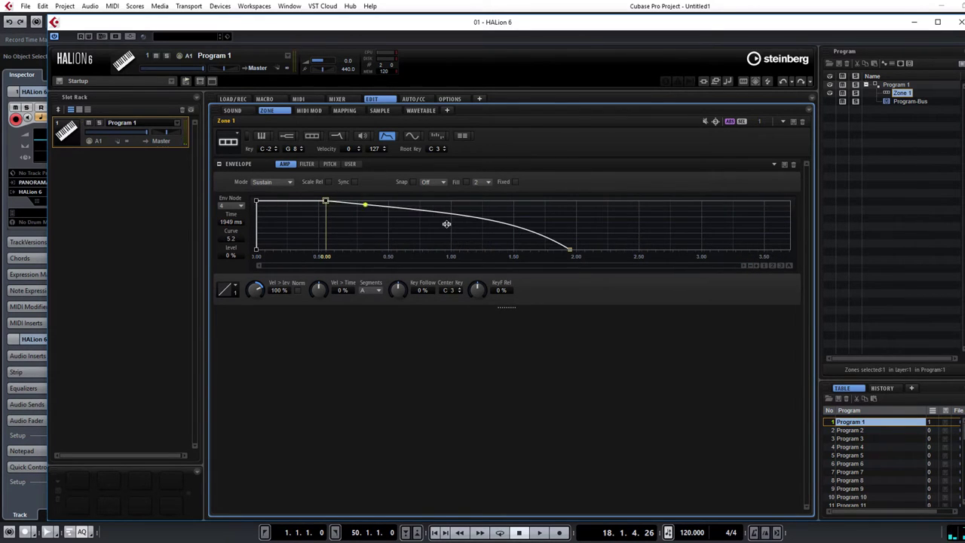
Raise the filter cutoff and set the amp envelope's release node to 1562 ms with a curve of -9.6.
left_click(338, 138)
left_click_drag(401, 178, 430, 115)
left_click(387, 136)
left_click_drag(531, 241, 524, 250)
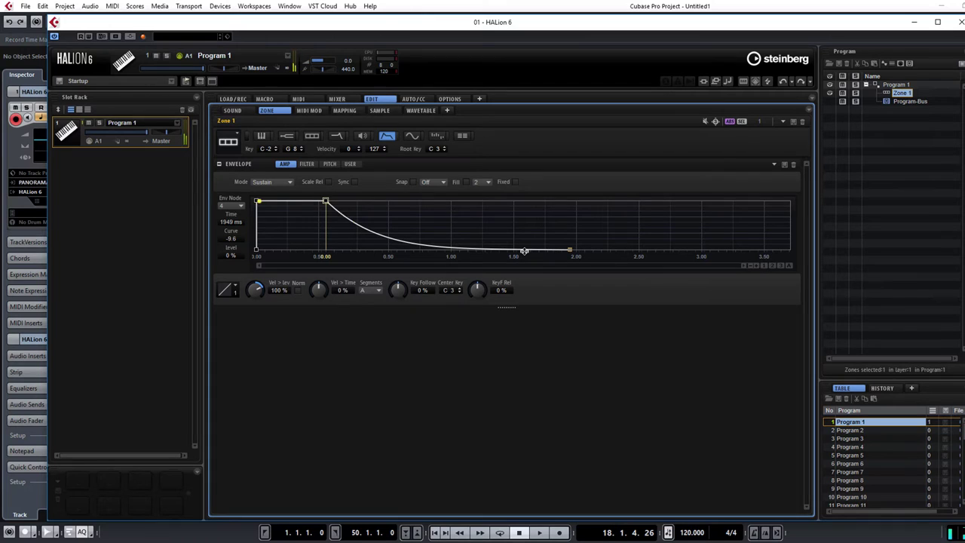
left_click_drag(568, 247, 520, 249)
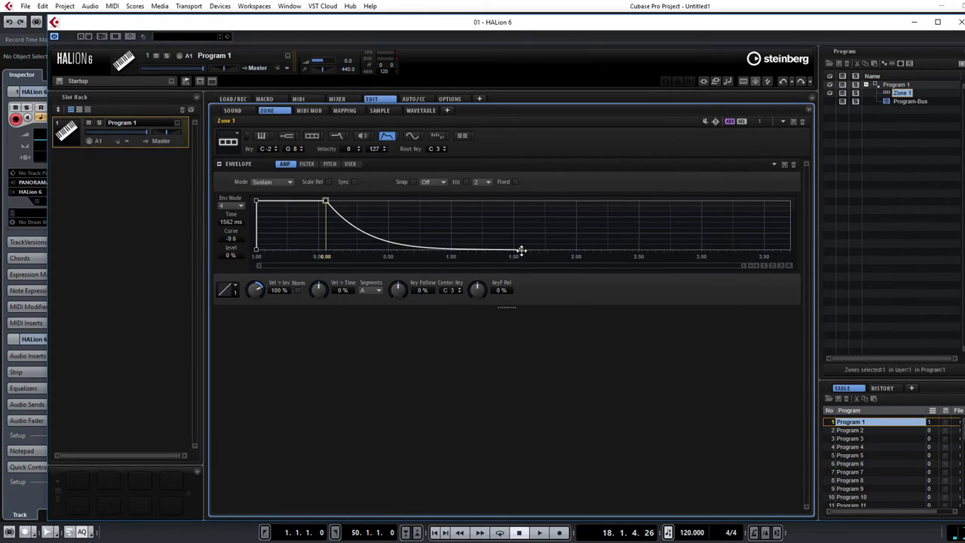
Set the zone's amplifier level to 6.5 dB.
left_click(363, 138)
left_click_drag(237, 196, 243, 176)
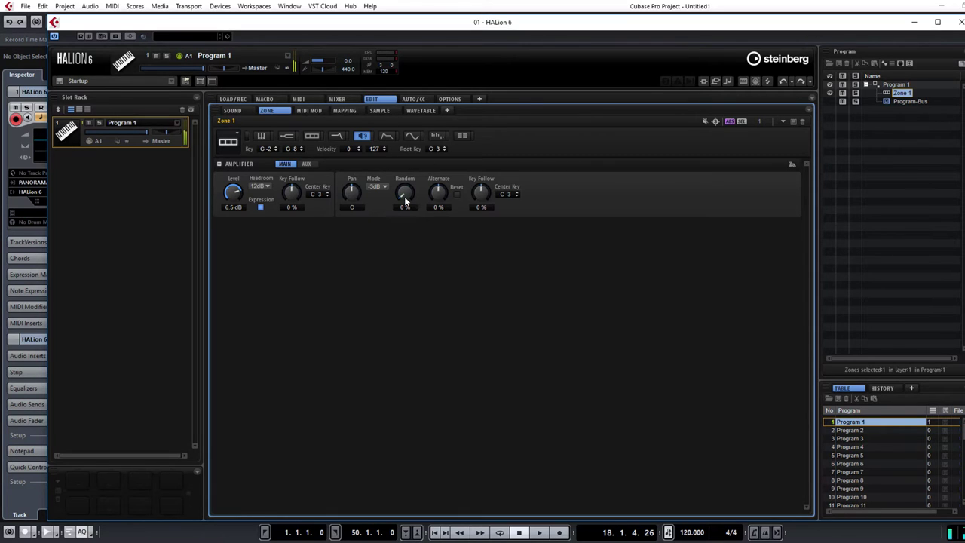
Route LFO 1 to Pitch with a depth of 0.08 in the first row of the zone's modulation matrix.
left_click(387, 137)
left_click(412, 137)
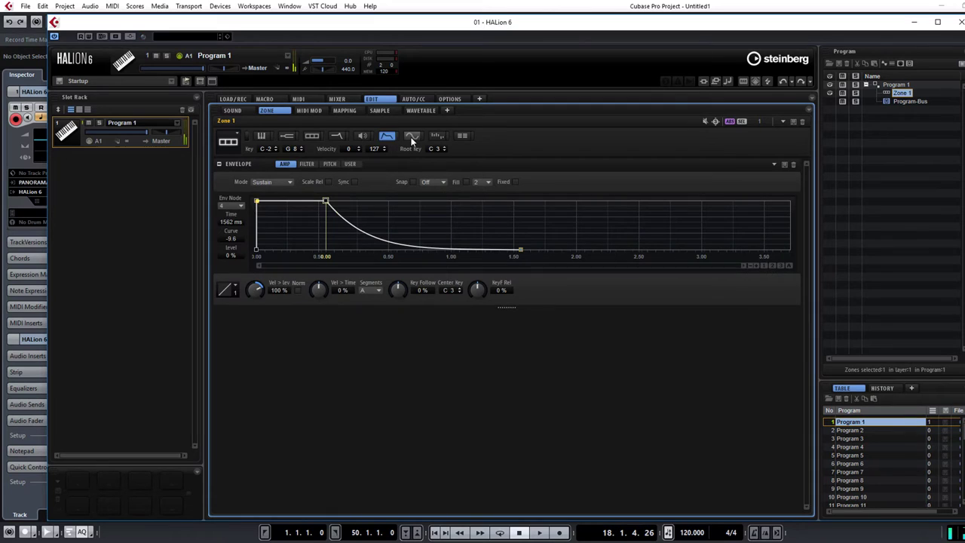
left_click(435, 139)
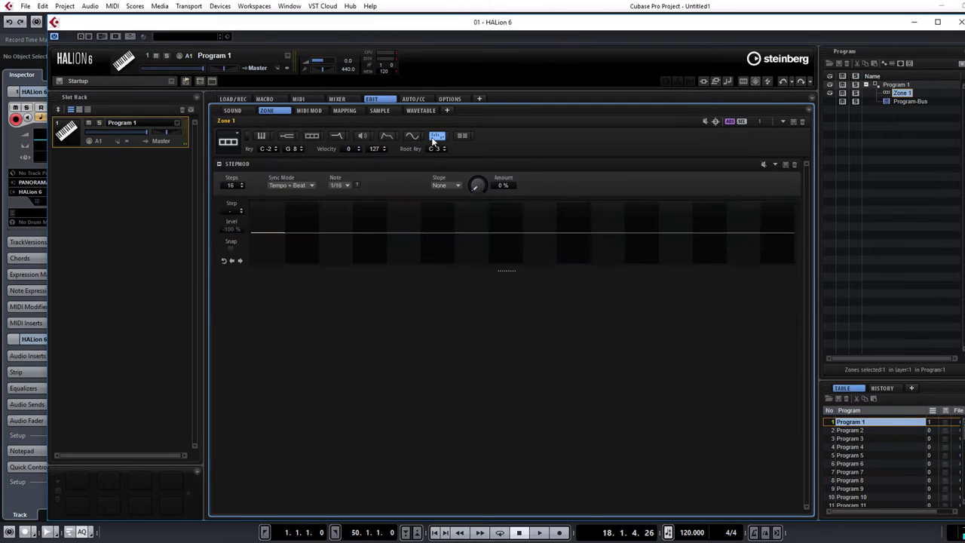
left_click(460, 136)
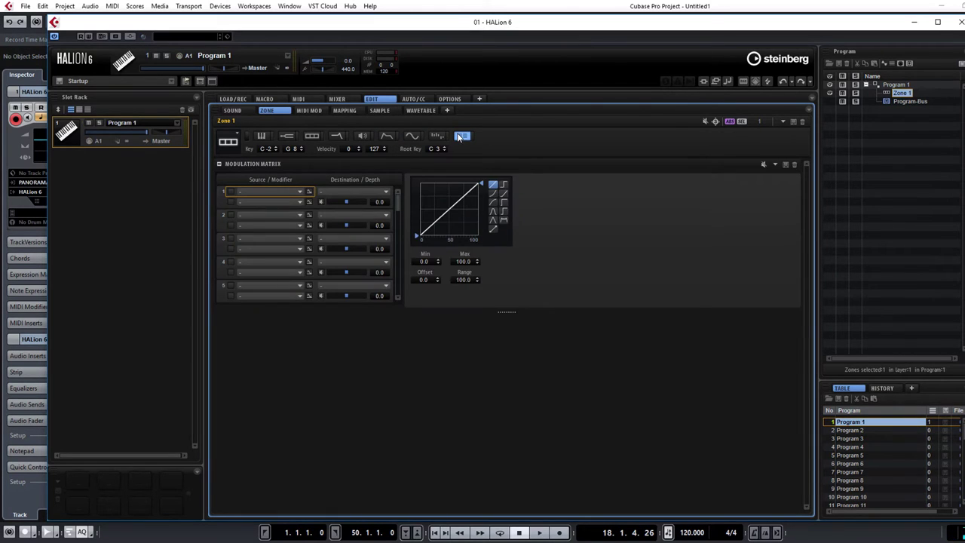
left_click(277, 191)
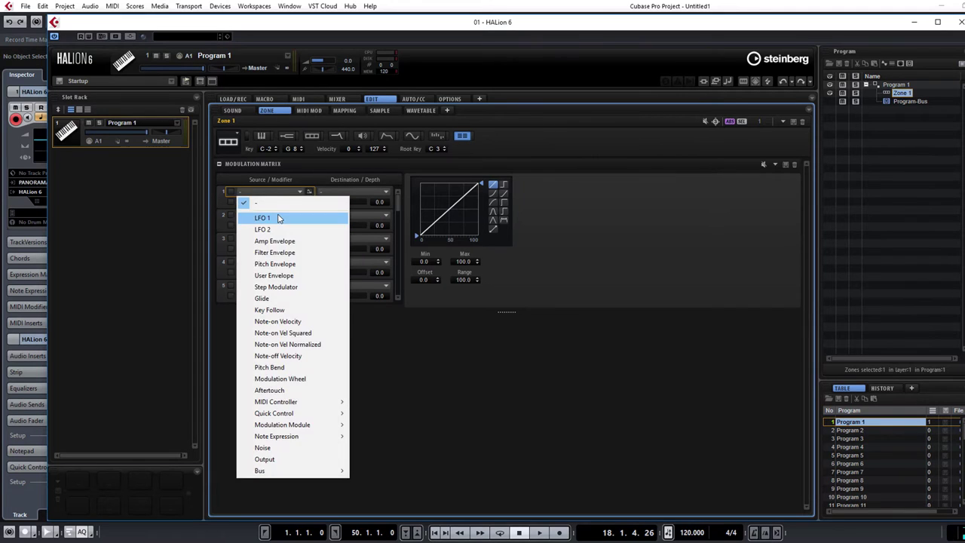
left_click(278, 218)
left_click(338, 192)
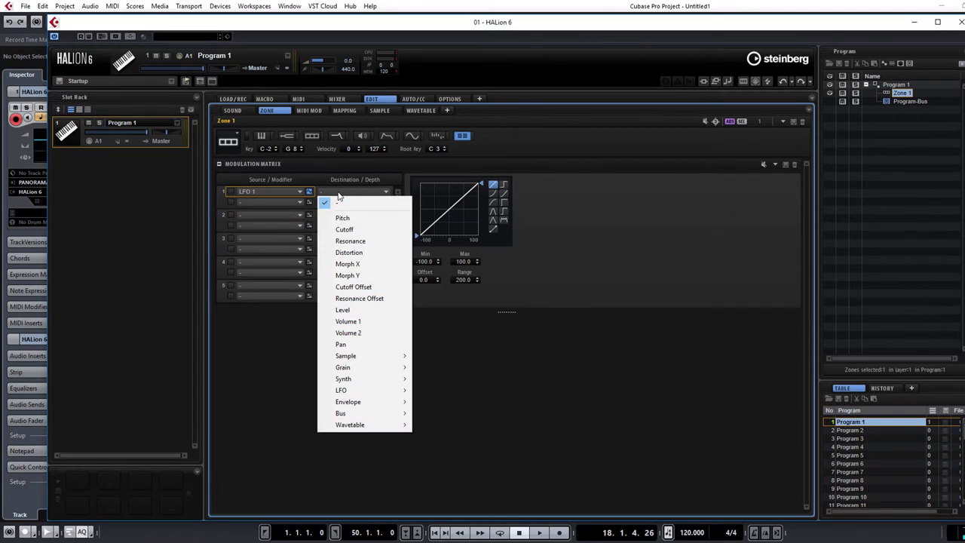
left_click(366, 218)
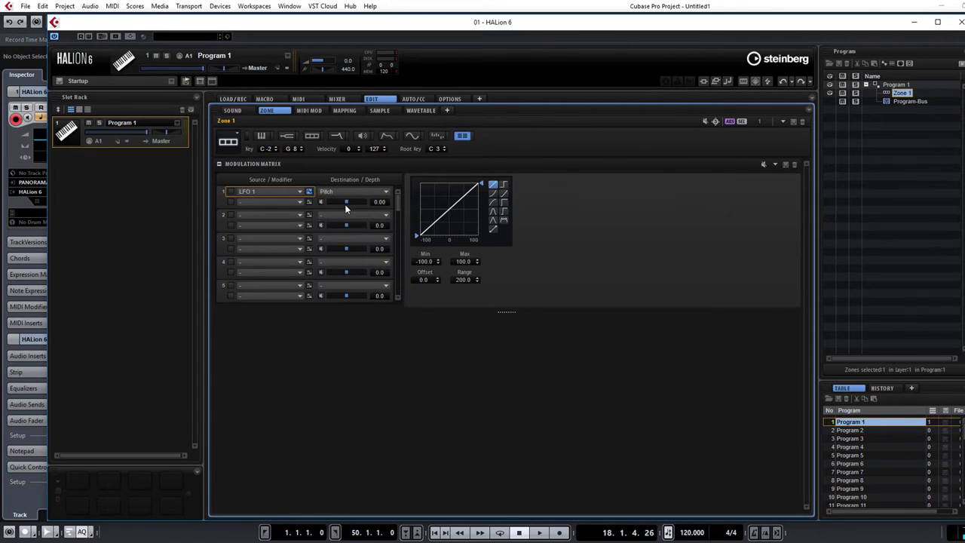
left_click(346, 202)
mouse_move(352, 200)
left_mouse_down()
mouse_move(394, 209)
mouse_move(348, 211)
left_mouse_up()
left_click_drag(347, 202, 346, 203)
Route LFO 1 to Cutoff with a depth of 31.6 in the second row of the modulation matrix.
left_click(279, 215)
left_click(279, 241)
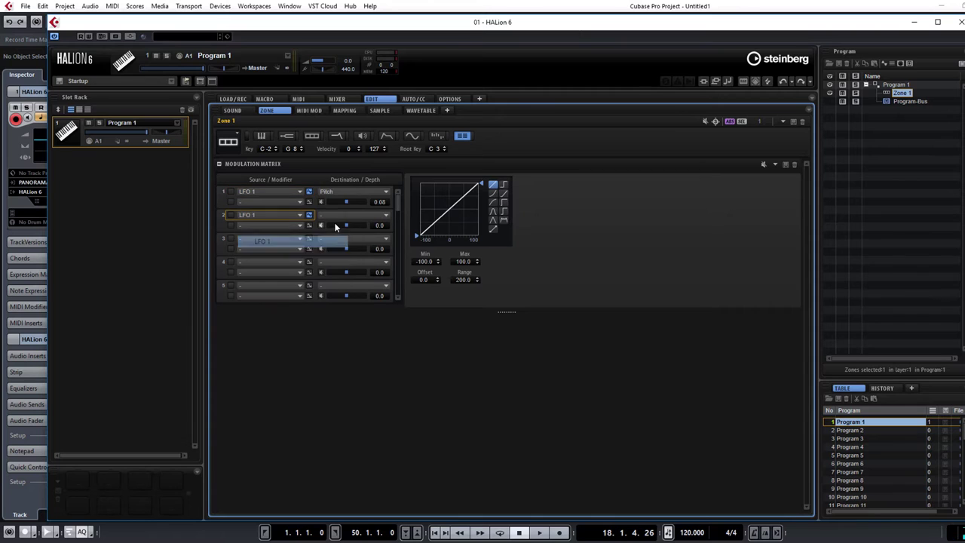
left_click(344, 217)
left_click(363, 256)
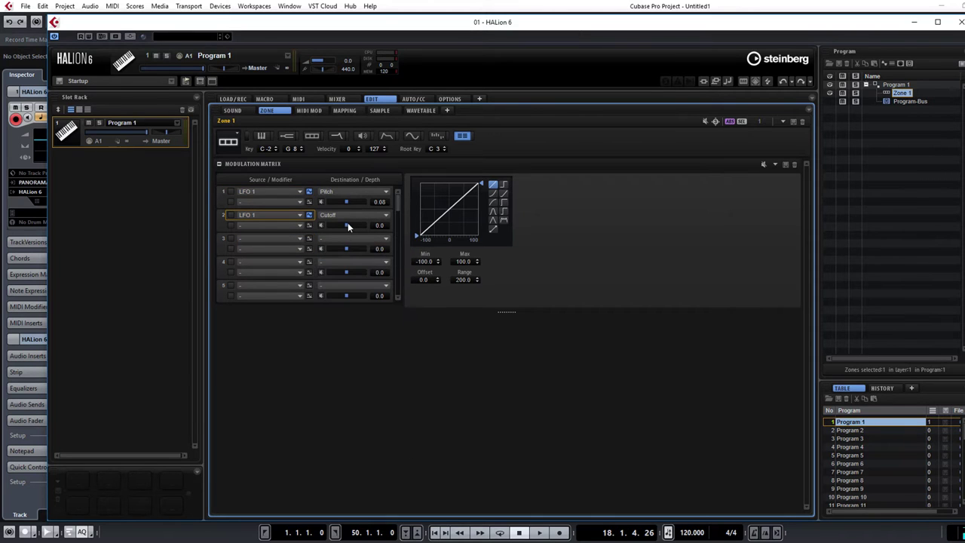
Route LFO 1 to Pan with a depth of 3.8 in the third matrix row and set the Cutoff modulation depth to 49.4.
left_click(285, 241)
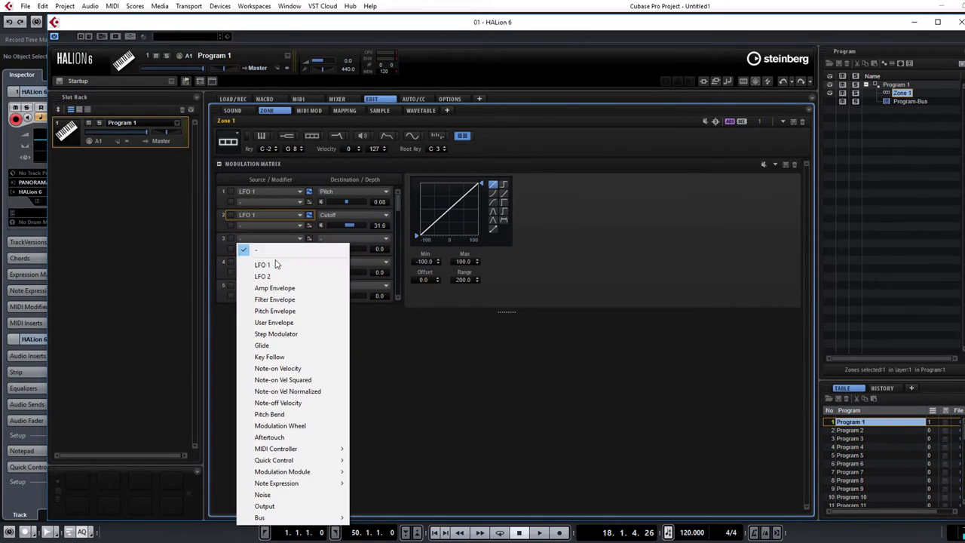
left_click(276, 263)
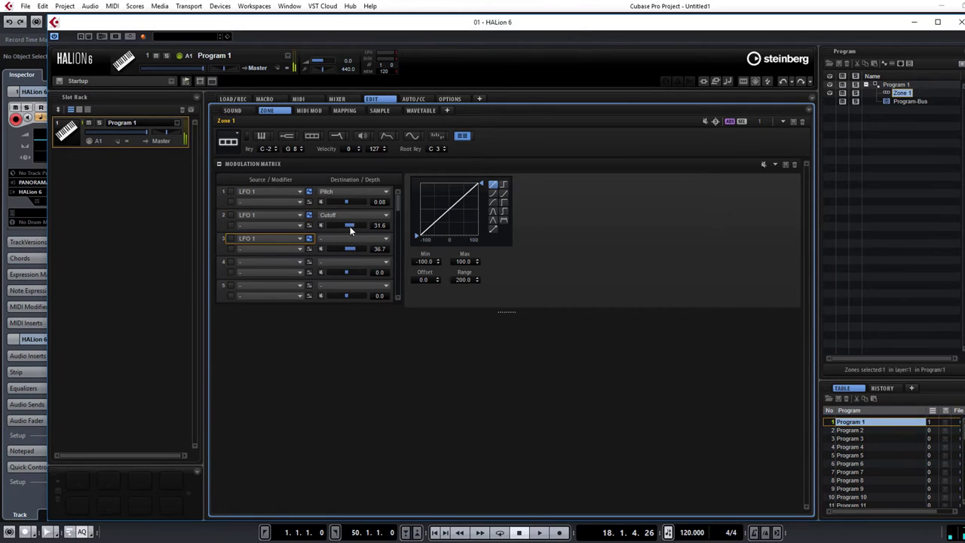
left_click_drag(359, 227, 367, 225)
left_click(355, 240)
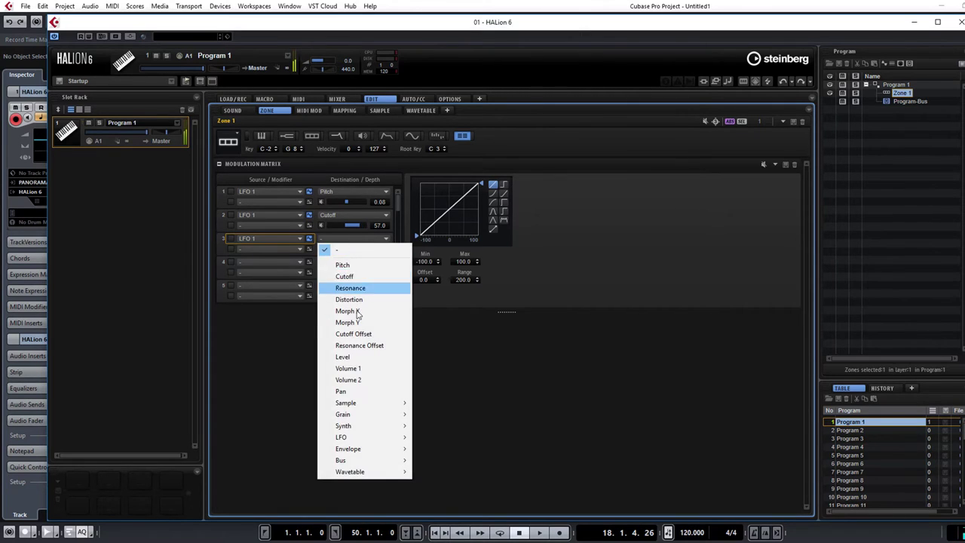
left_click(354, 391)
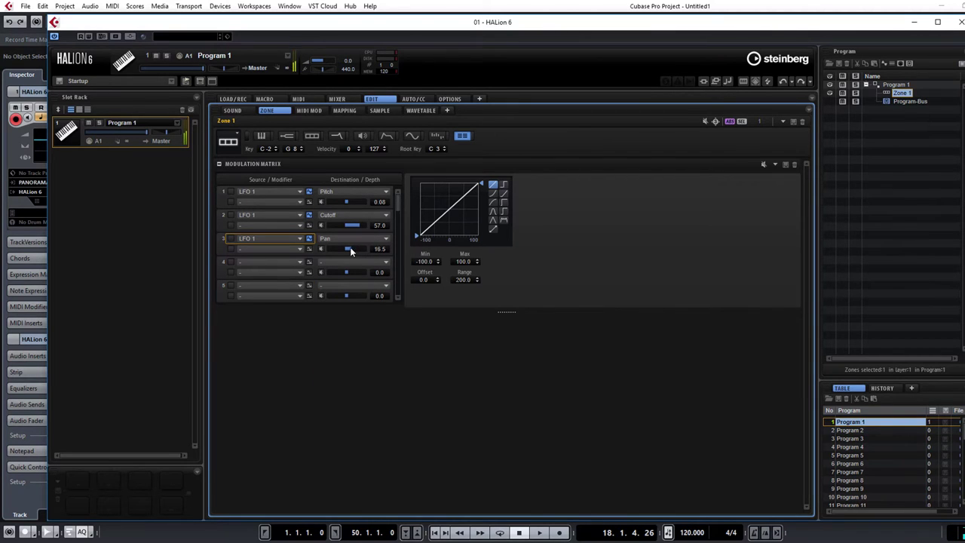
left_click_drag(361, 225, 355, 226)
Set the zone filter's cutoff to 1378 Hz and its resonance to 68 %.
left_click(341, 135)
left_click_drag(391, 193, 386, 255)
left_click_drag(430, 194, 403, 166)
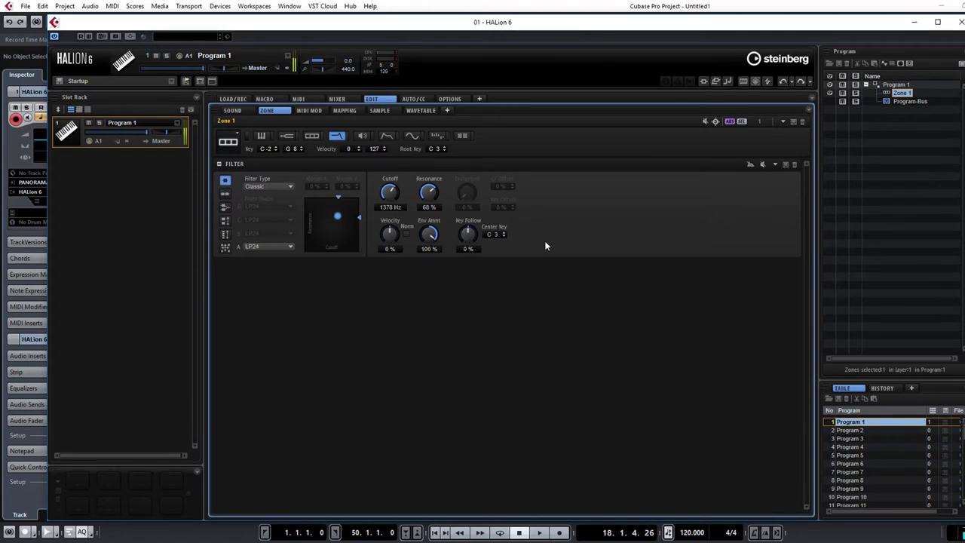
left_click(235, 111)
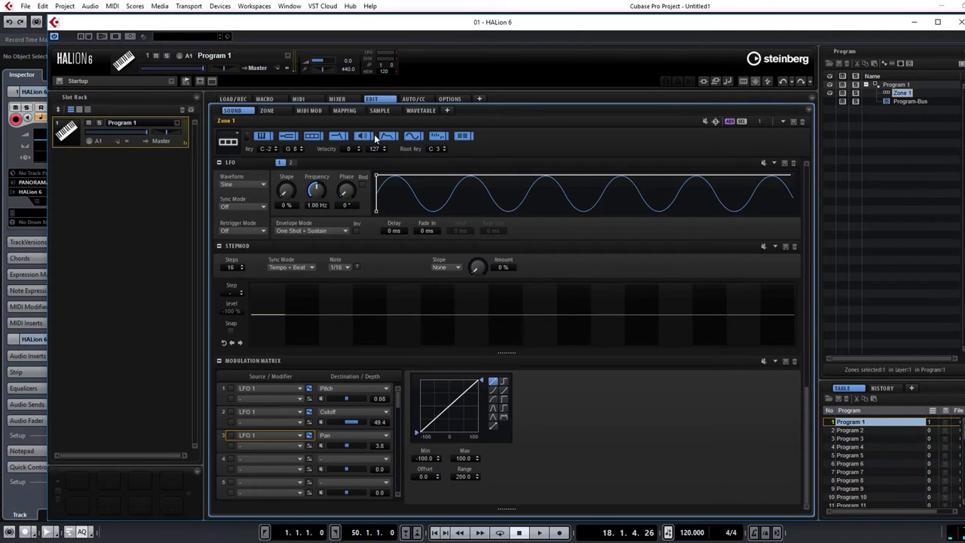
left_click(420, 110)
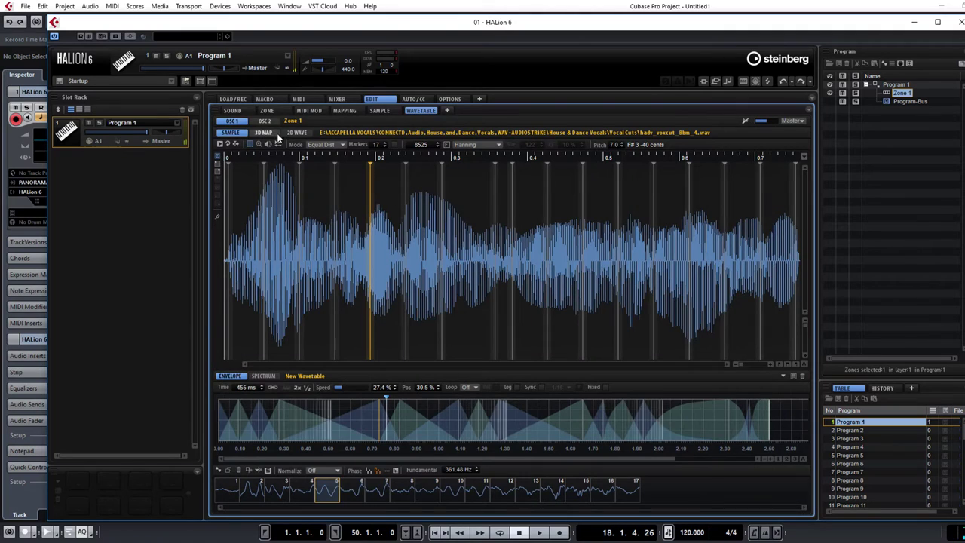
left_click(233, 111)
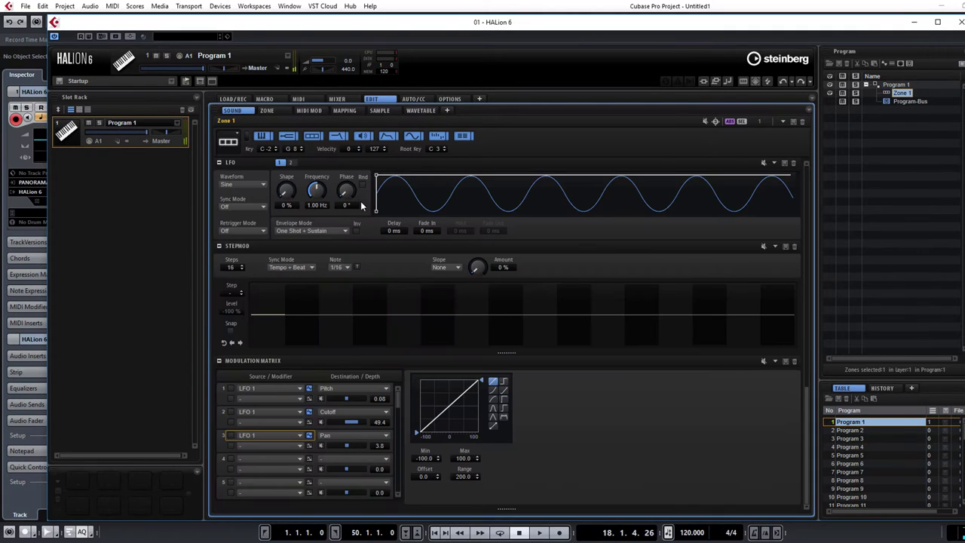
Insert the REVerence reverb in the first effect slot of the Program-Bus.
left_click(910, 101)
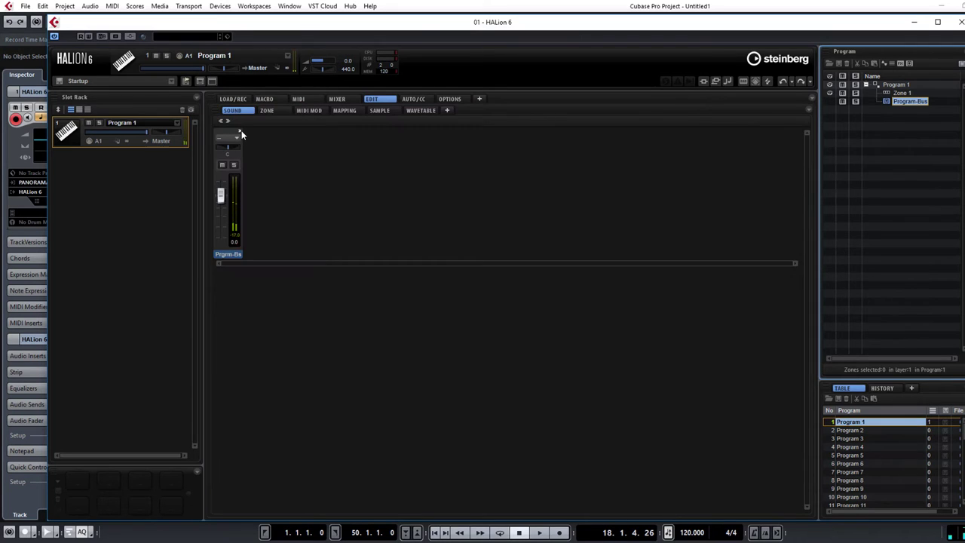
left_click(239, 131)
left_click(272, 139)
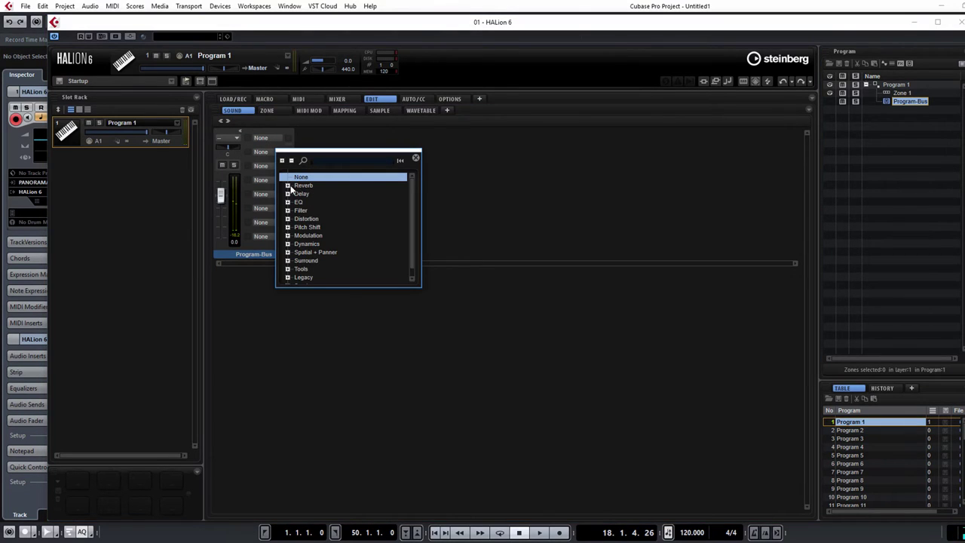
left_click(288, 186)
double_click(317, 194)
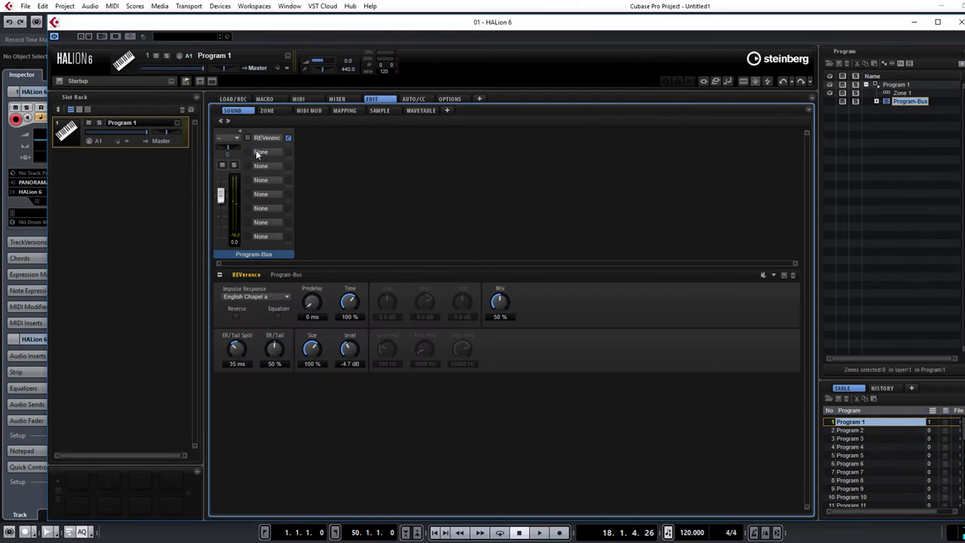
Insert a Multi Delay in the second effect slot of the Program-Bus.
left_click(257, 151)
left_click(272, 204)
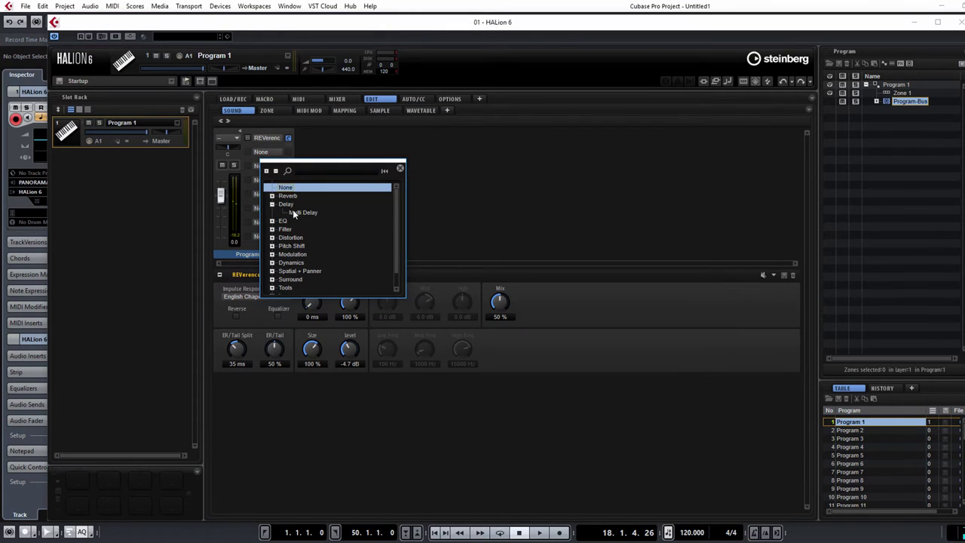
double_click(294, 212)
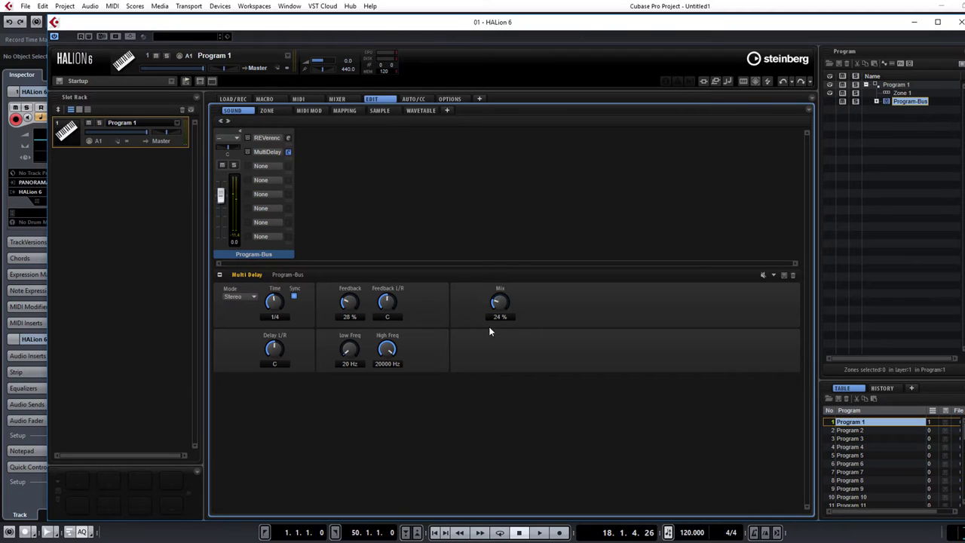
Switch the Multi Delay to Ping-Pong mode with 35 % feedback and a 10 % mix.
left_click(249, 298)
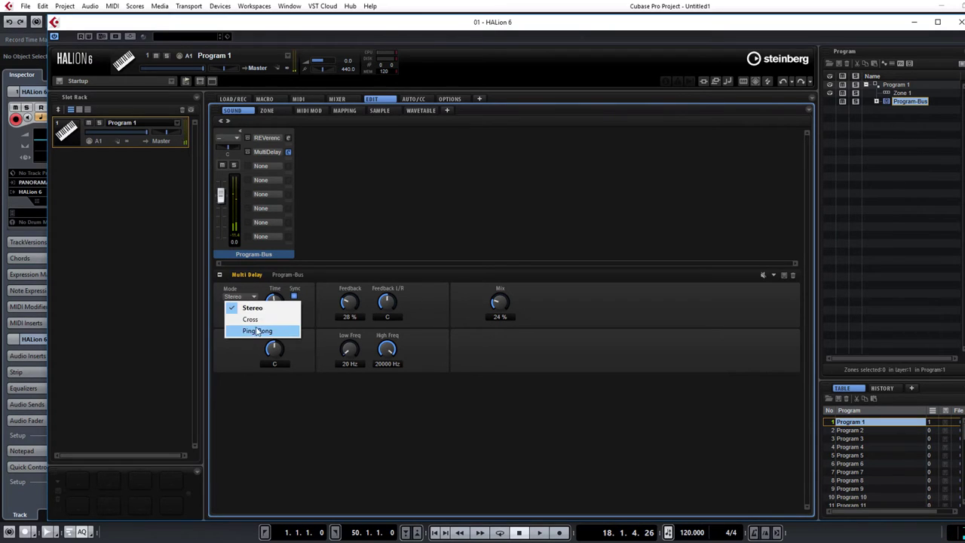
left_click(258, 332)
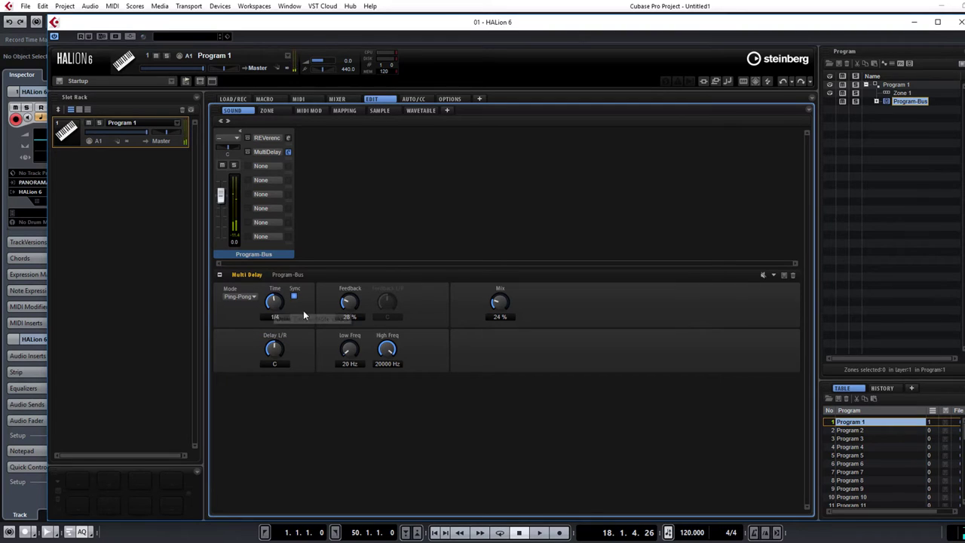
left_click_drag(350, 309, 351, 301)
left_click_drag(498, 303, 502, 310)
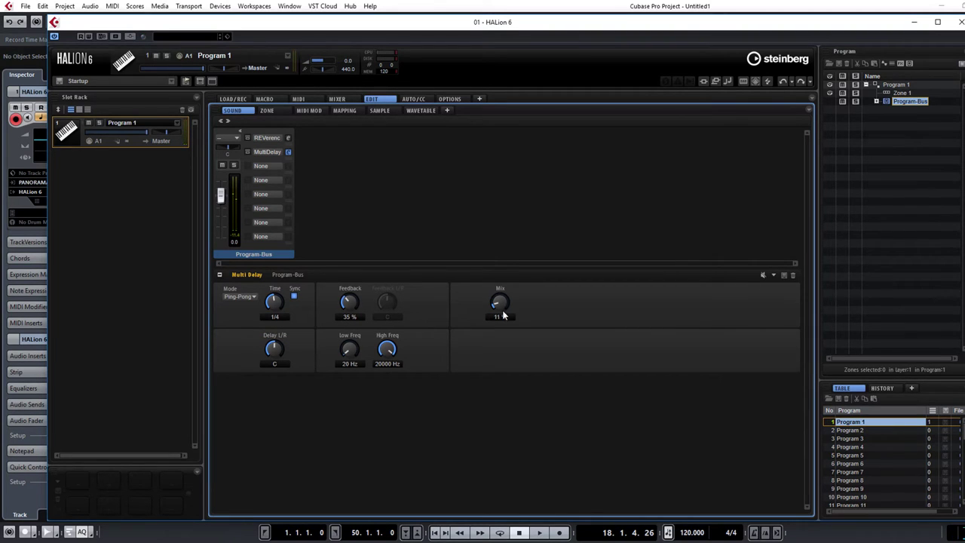
Lower the REVerence mix and raise the reverb's level on the Program-Bus, finishing on the Multi Delay's settings.
left_click(274, 141)
left_click(288, 138)
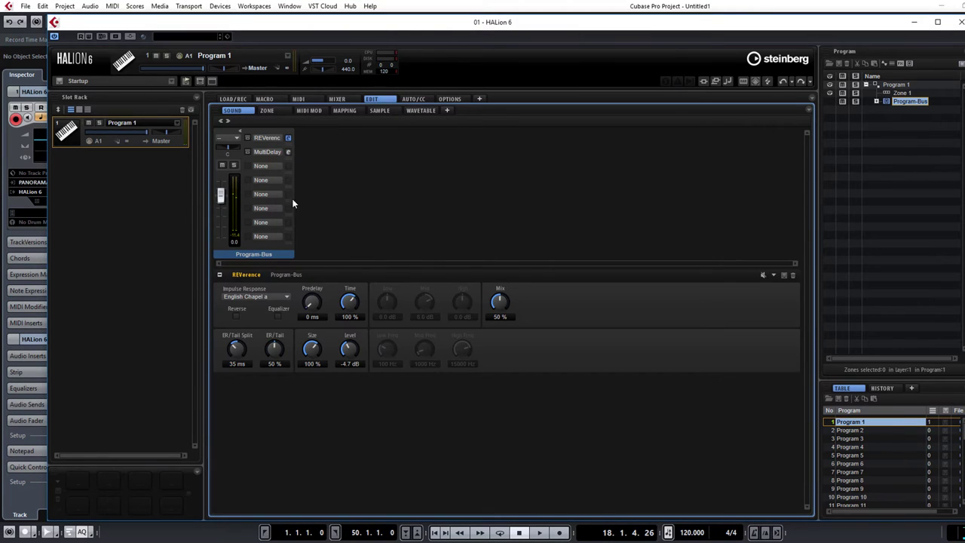
left_click_drag(500, 302, 493, 368)
left_click_drag(497, 327, 499, 321)
left_click_drag(352, 350, 363, 332)
left_click(288, 153)
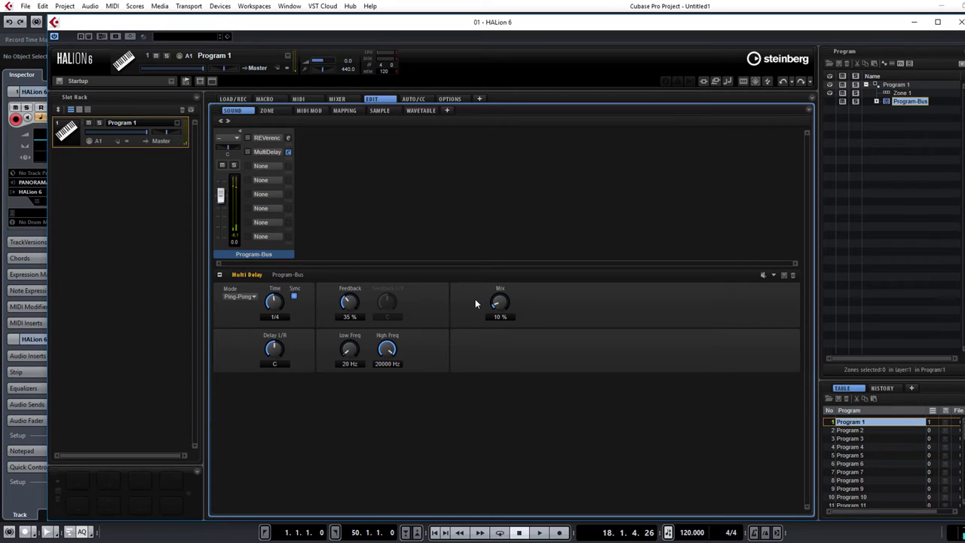
Delete the finished Program 1 from the program table and create a new zone in the empty program.
right_click(858, 422)
left_click(825, 353)
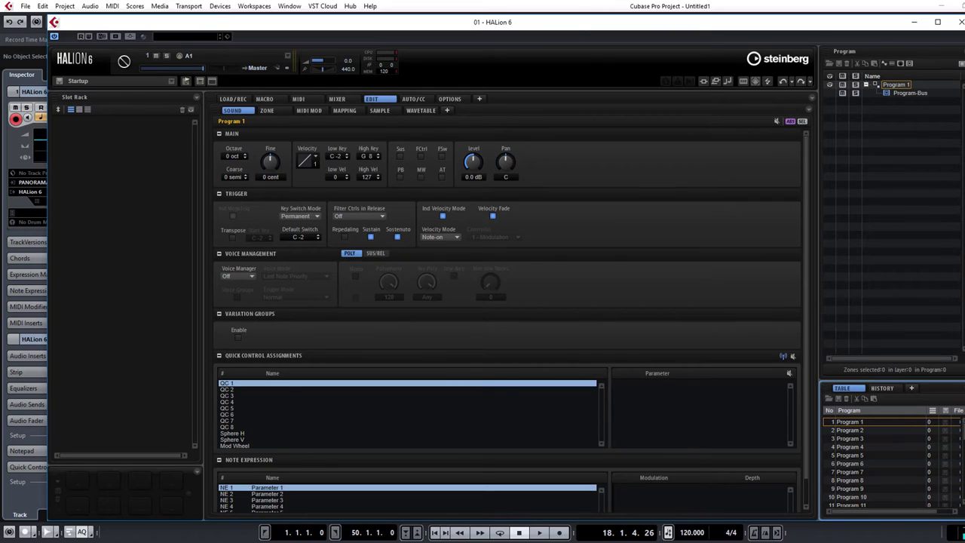
left_click(892, 85)
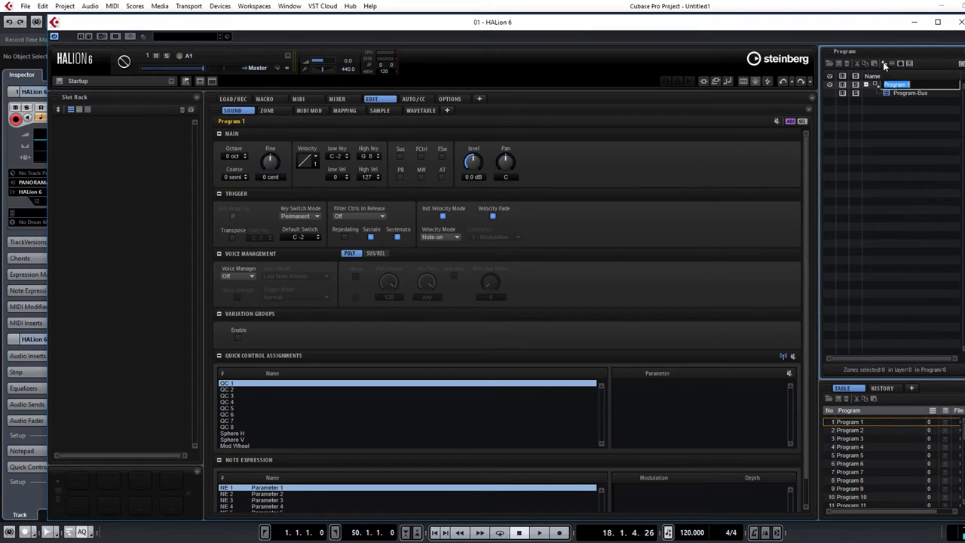
left_click(884, 65)
left_click(912, 118)
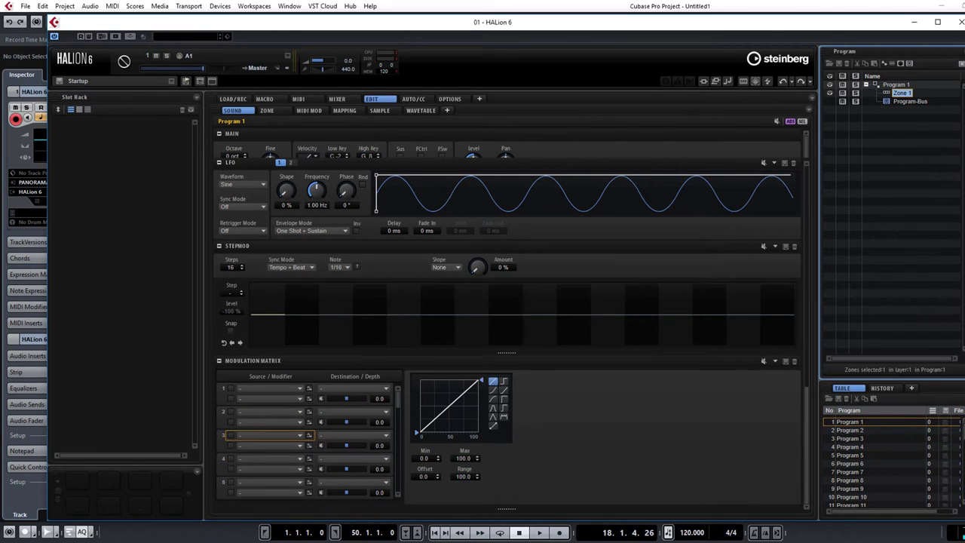
Load a vocal cut from the House & Dance Vocals folder into Zone 1's wavetable, put Program 1 in the slot rack and preview the sample.
left_click(429, 113)
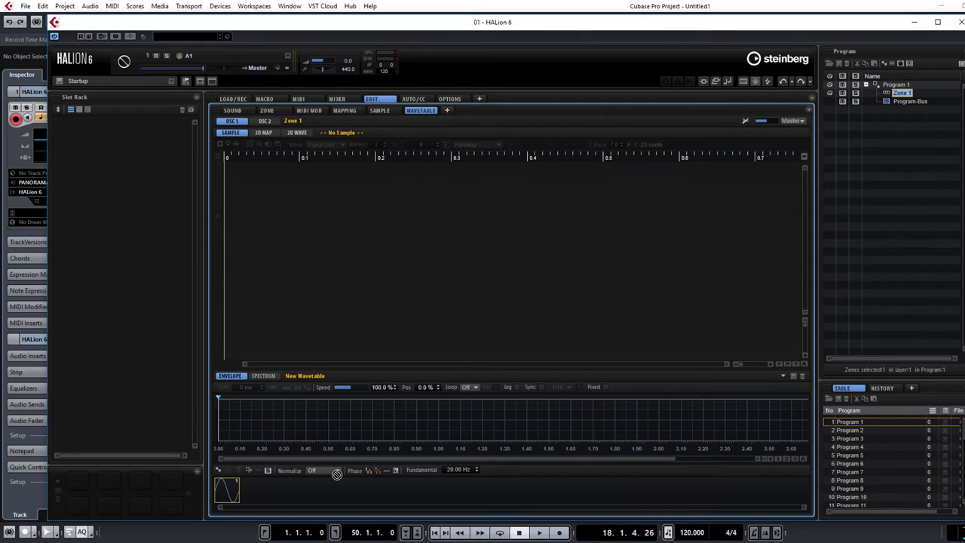
left_click_drag(335, 470, 227, 487)
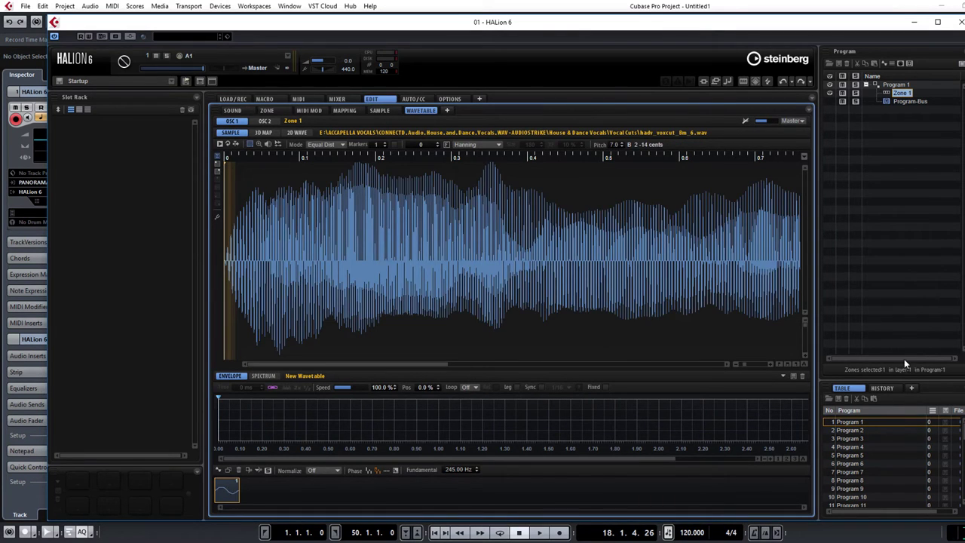
left_click_drag(841, 424, 150, 145)
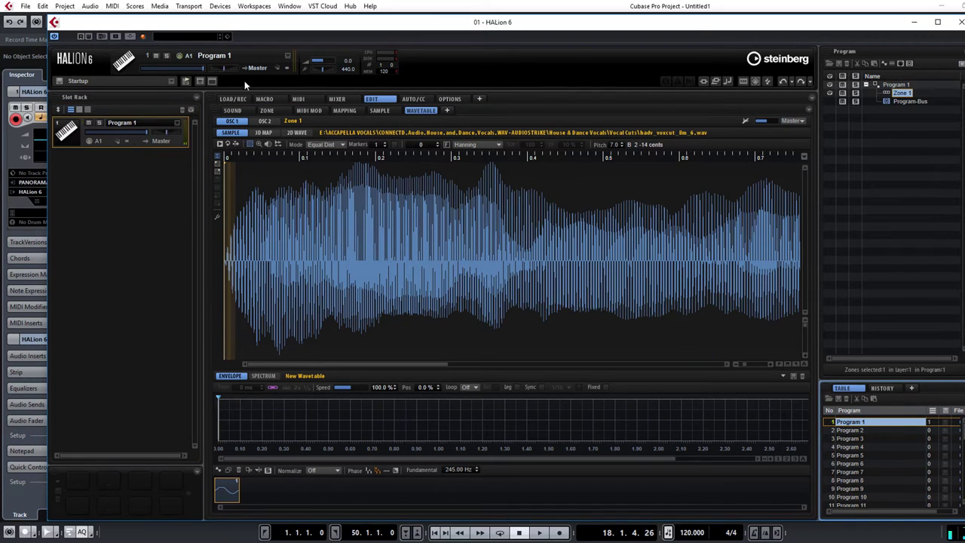
left_click(220, 145)
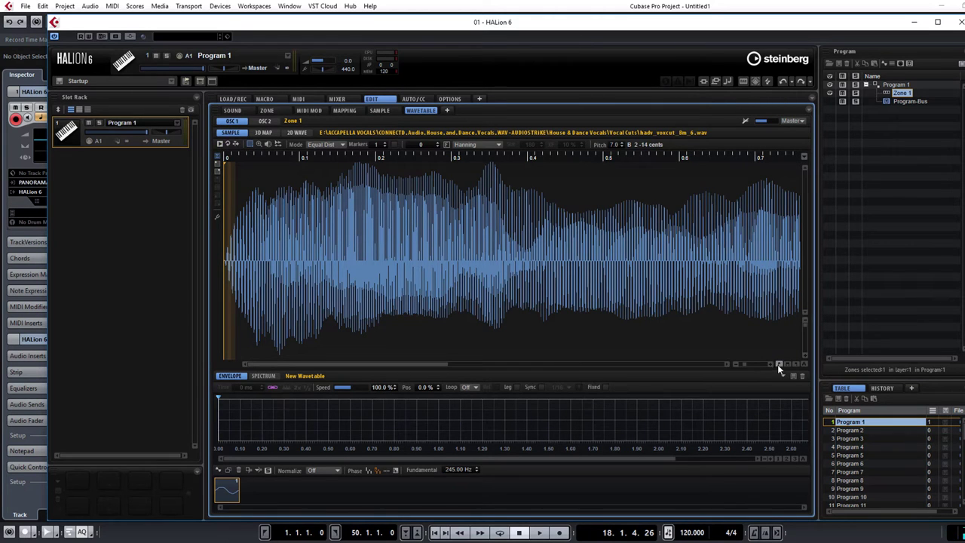
Place twelve additional wavetable markers at roughly regular intervals across the whole vocal sample, ending at its end.
left_click(736, 365)
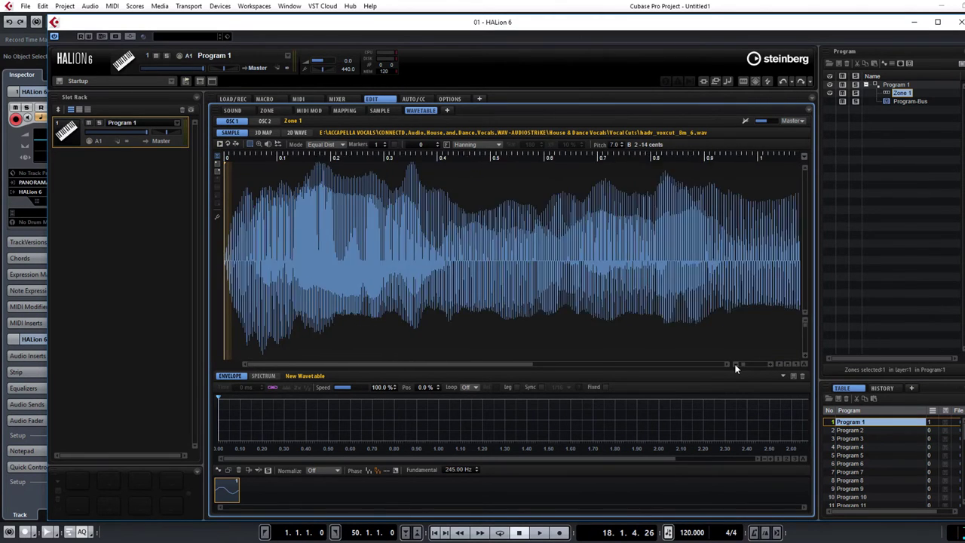
left_click(736, 365)
left_click(736, 366)
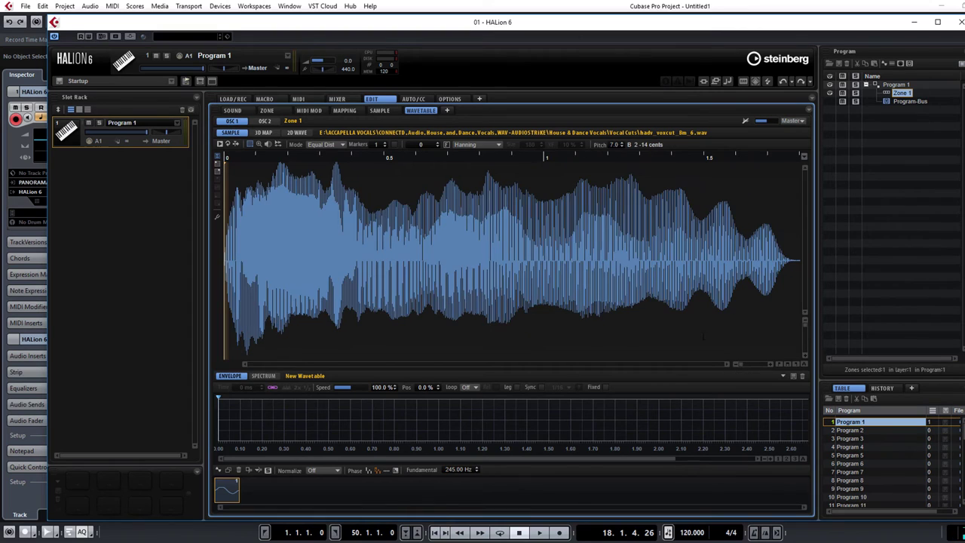
left_click(269, 220)
left_click(313, 223)
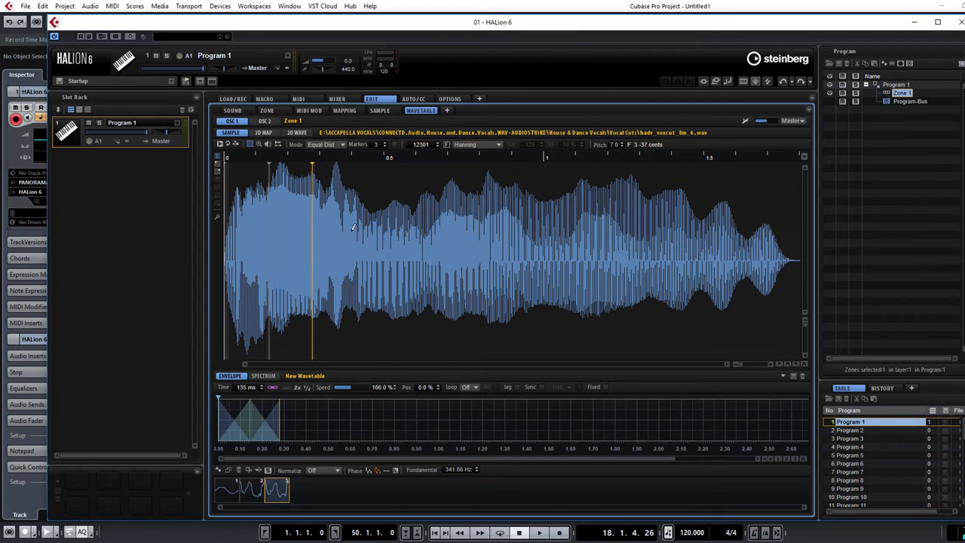
left_click(352, 226)
left_click(412, 235)
left_click(447, 236)
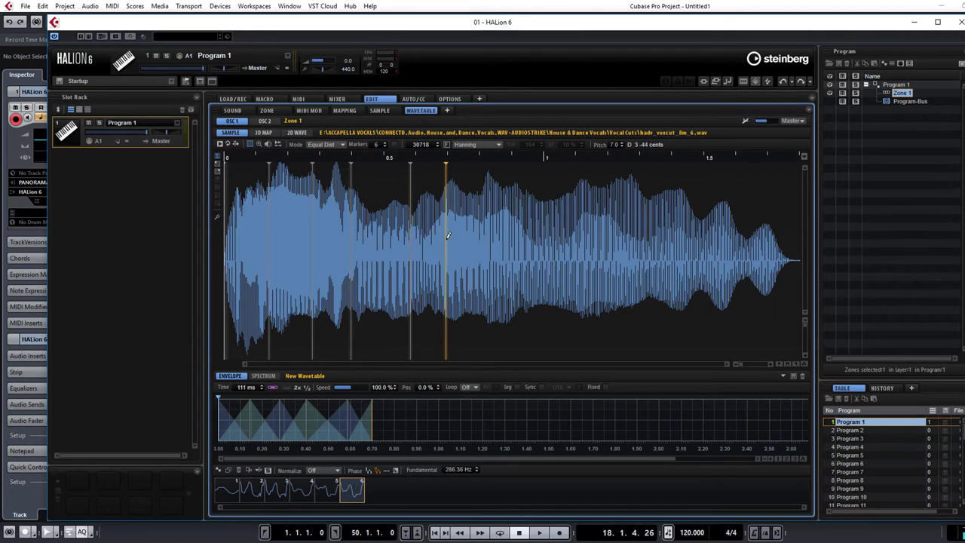
left_click(494, 241)
left_click(532, 242)
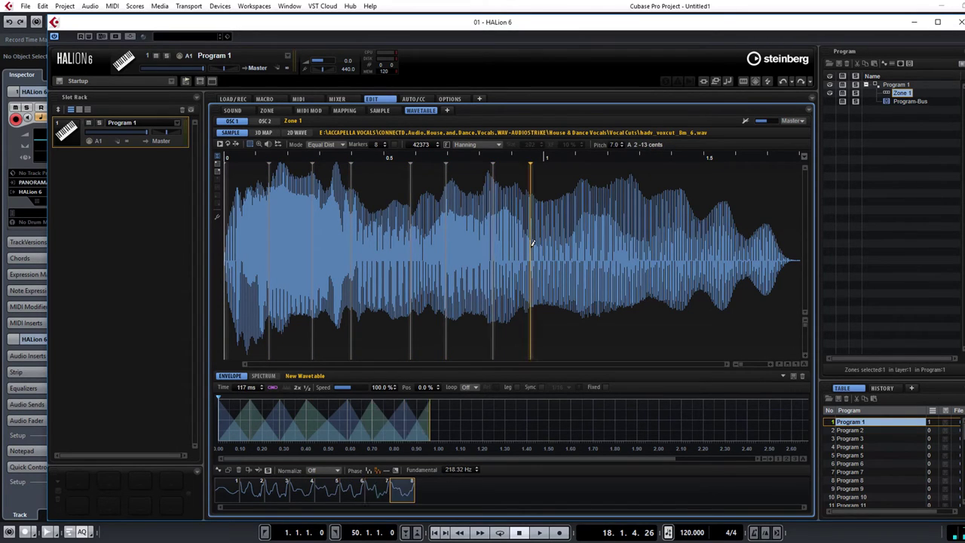
left_click(586, 238)
left_click(648, 237)
left_click(702, 240)
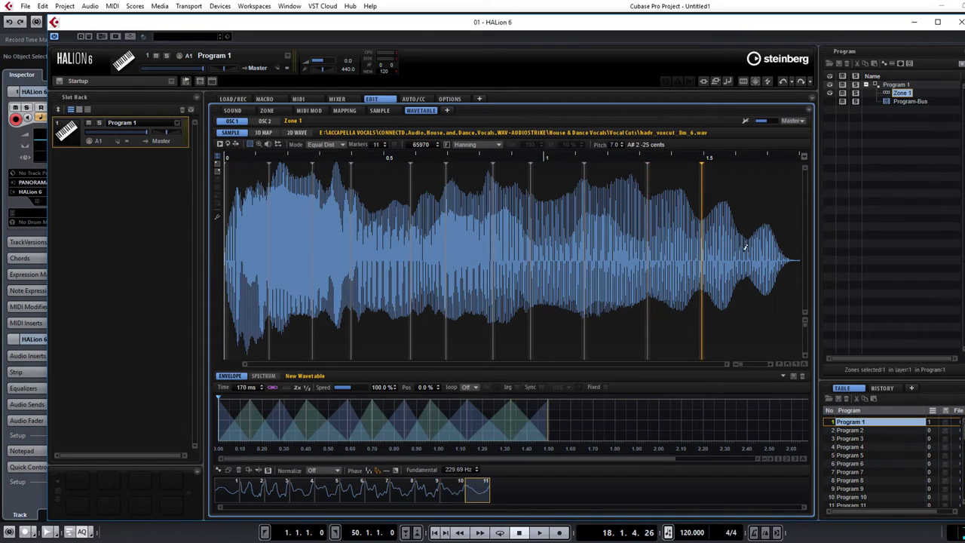
left_click(751, 248)
left_click(800, 258)
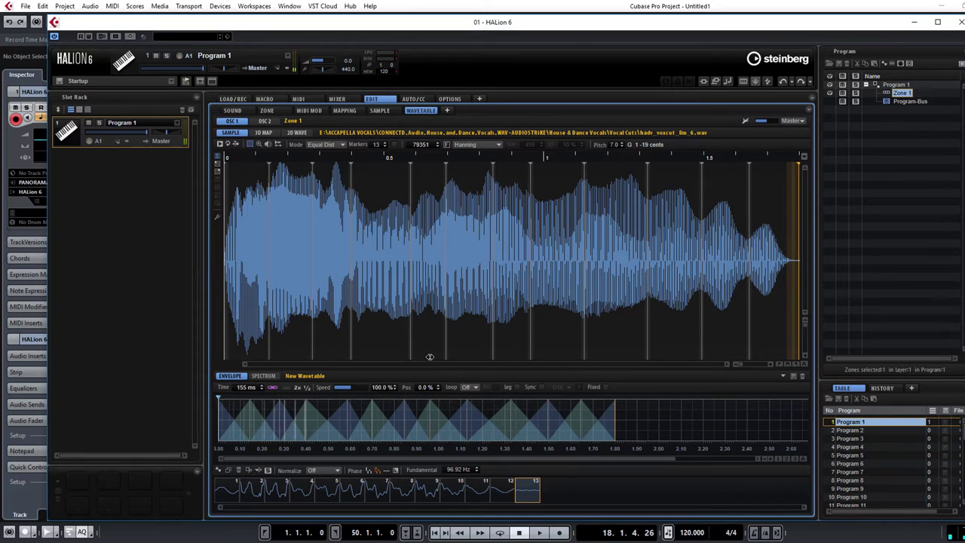
Set the octave of Zone 1's first wavetable oscillator to -2.
left_click(270, 111)
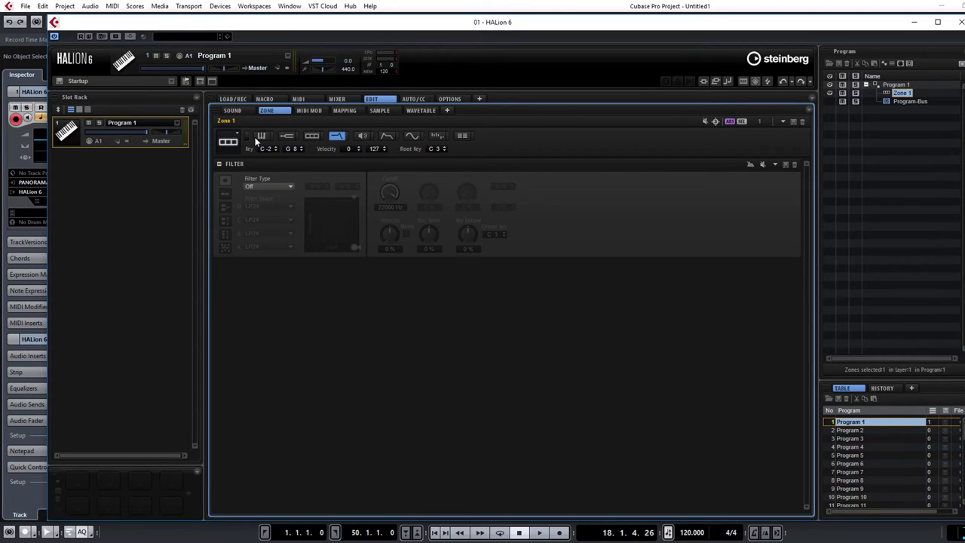
left_click(261, 137)
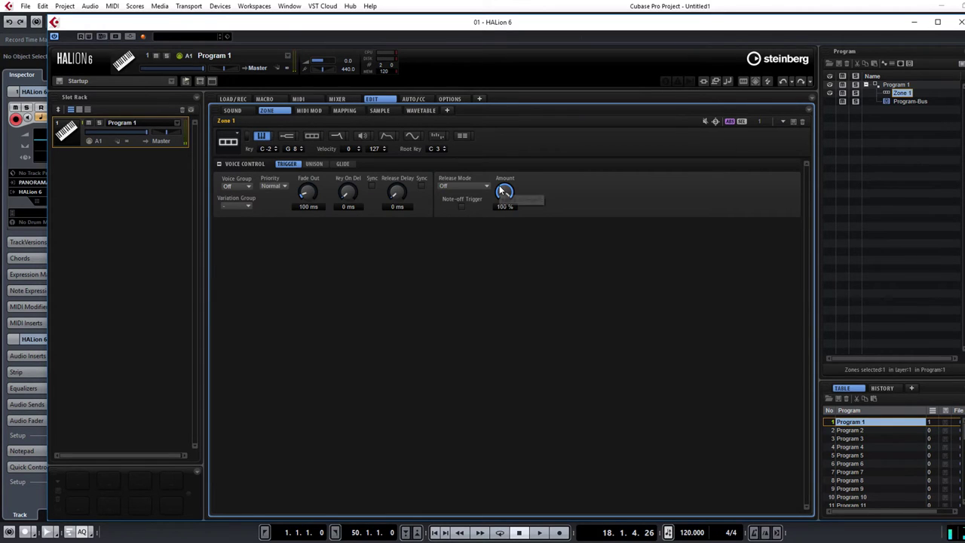
left_click(291, 138)
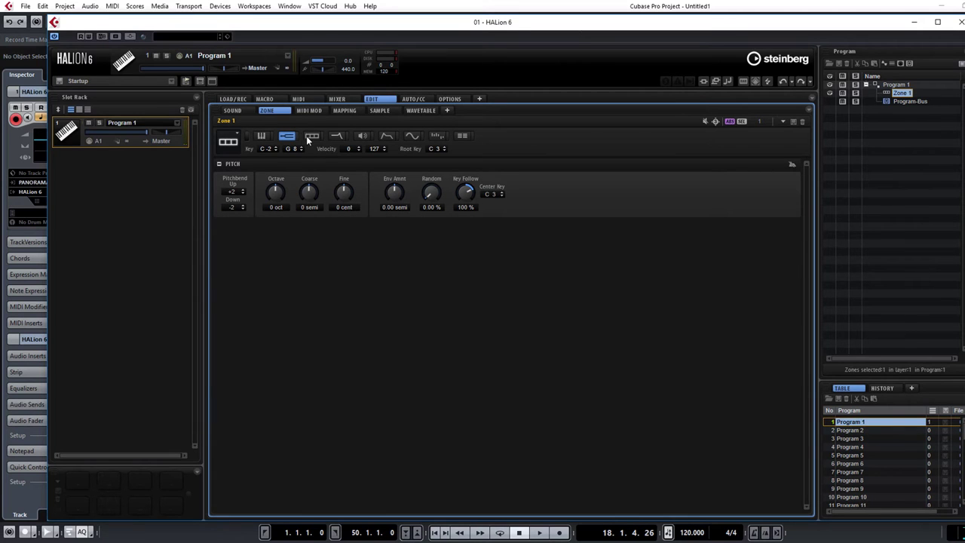
left_click(310, 137)
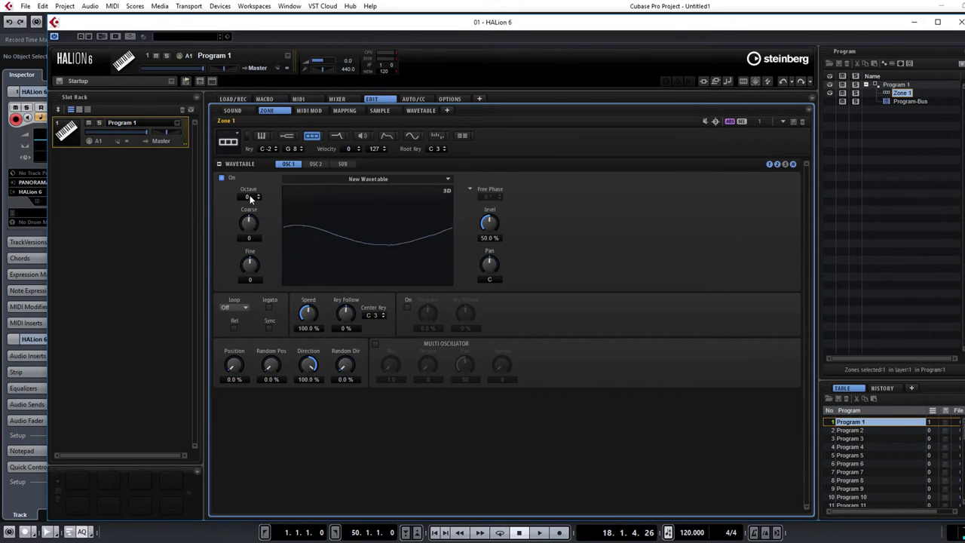
left_click(251, 198)
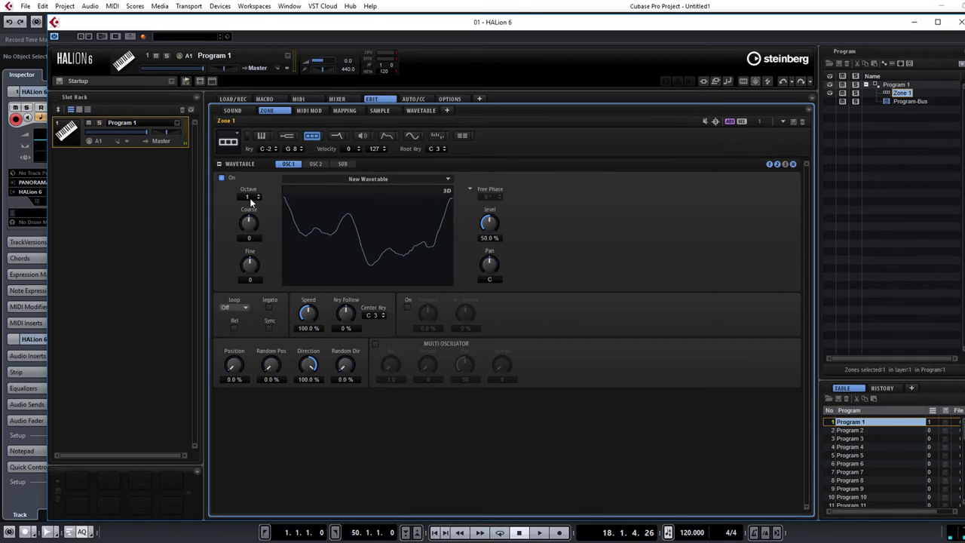
left_click_drag(251, 198, 251, 205)
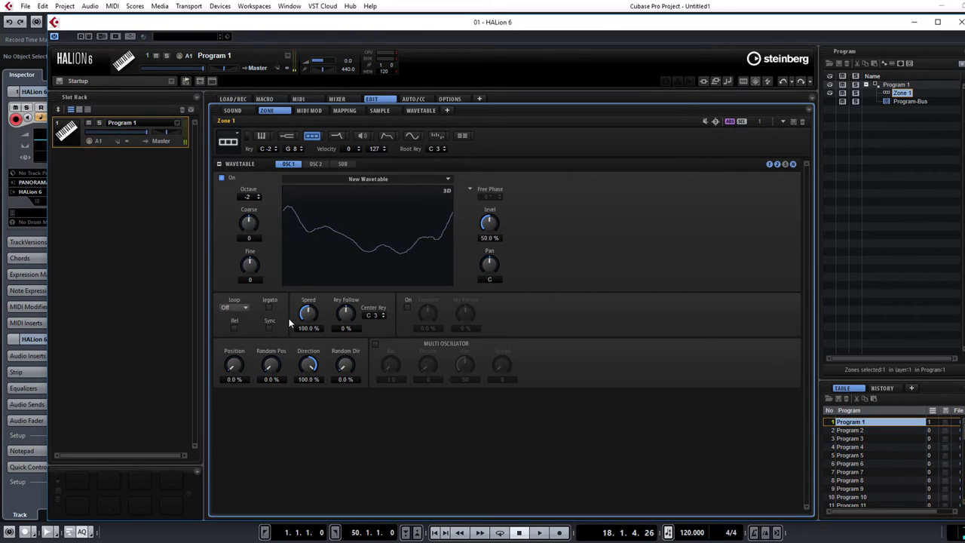
Turn on looping for wavetable oscillator 1 and lower its speed to 68.8 %.
left_click(239, 306)
left_click(246, 328)
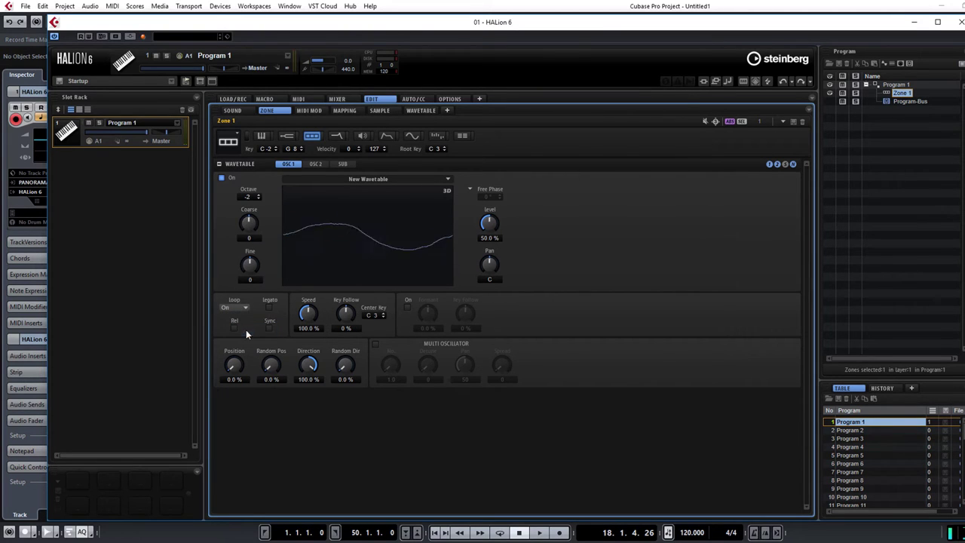
left_click_drag(308, 312, 305, 326)
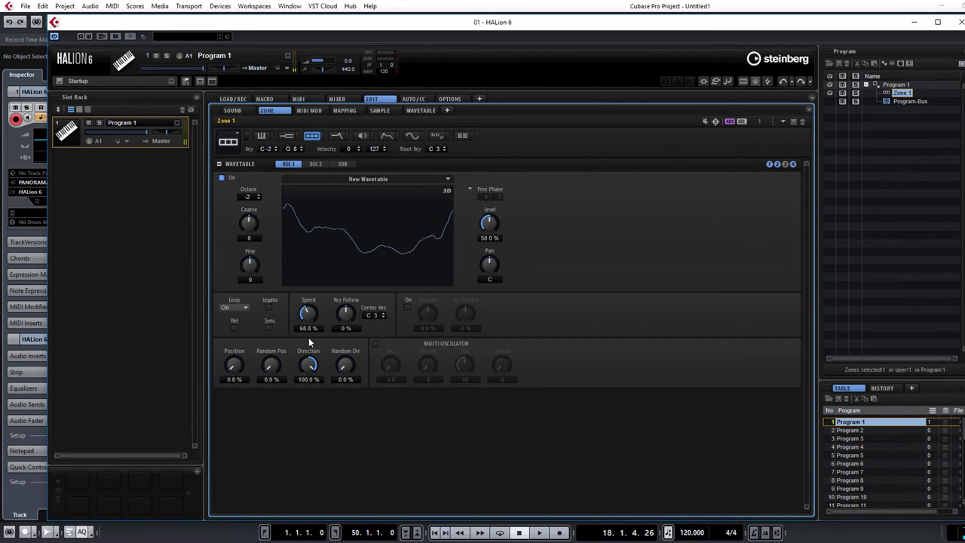
Set oscillator 1's position to 21.5 %, random position to 23 %, random direction to 22 % and direction to 53 %.
left_click_drag(234, 364, 273, 353)
left_click_drag(345, 366, 351, 340)
mouse_move(312, 366)
left_mouse_down()
mouse_move(318, 396)
mouse_move(311, 352)
left_mouse_up()
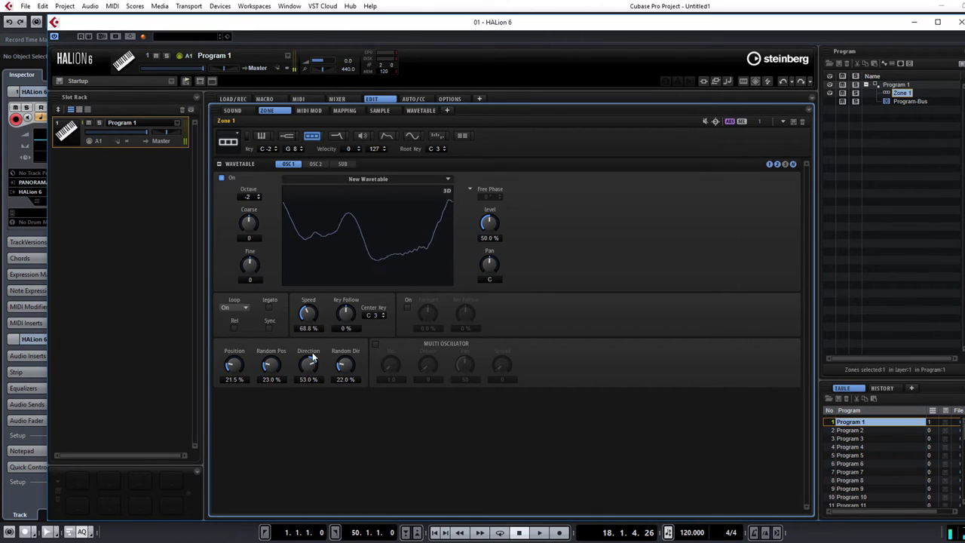
Enable the Multi Oscillator on oscillator 1 with number 3.4, detune 11 and spread 90, and raise the oscillator level to 100 %.
left_click(375, 344)
left_click_drag(390, 365, 395, 336)
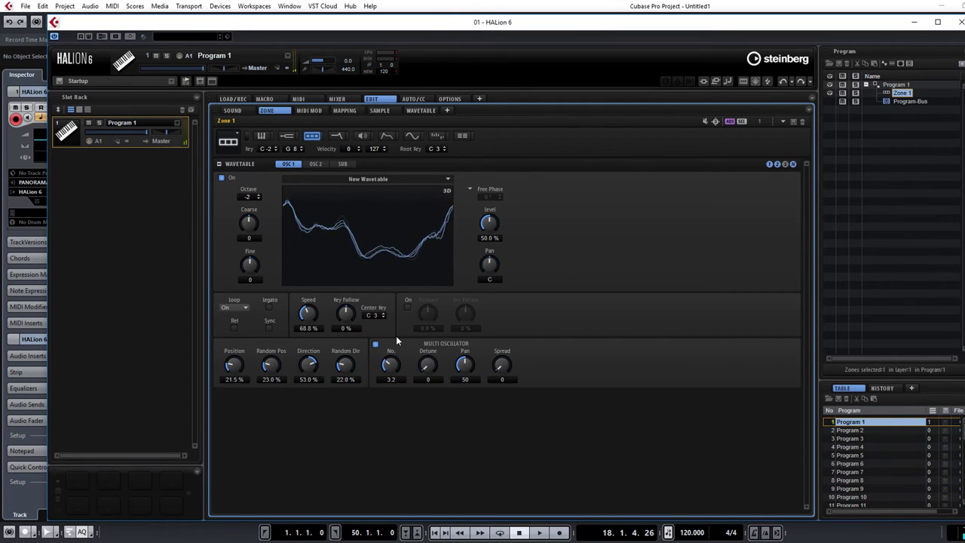
left_click_drag(427, 367, 436, 354)
left_click_drag(508, 368, 522, 287)
left_click_drag(491, 221, 491, 205)
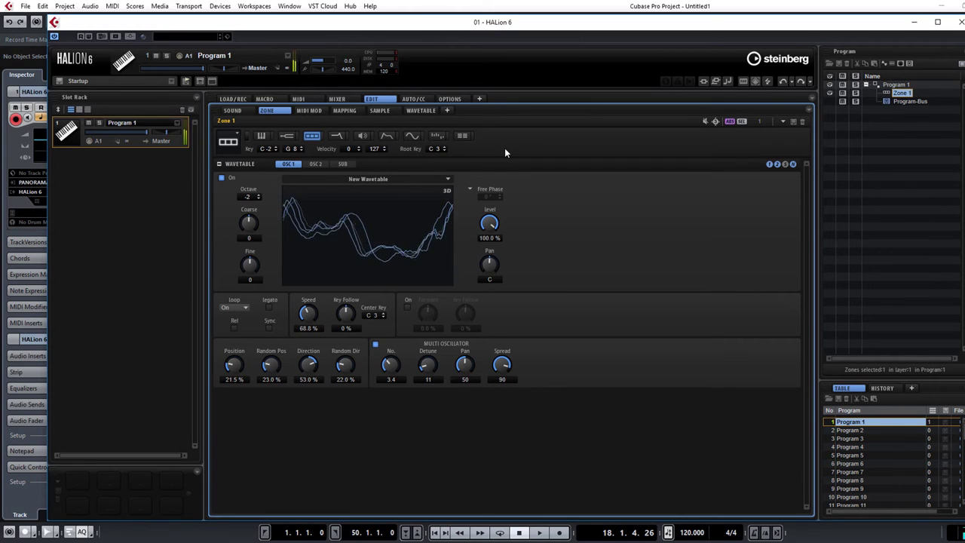
Look through the zone's oscillator settings and switch off the noise oscillator in the SUB section.
left_click(317, 164)
left_click(290, 164)
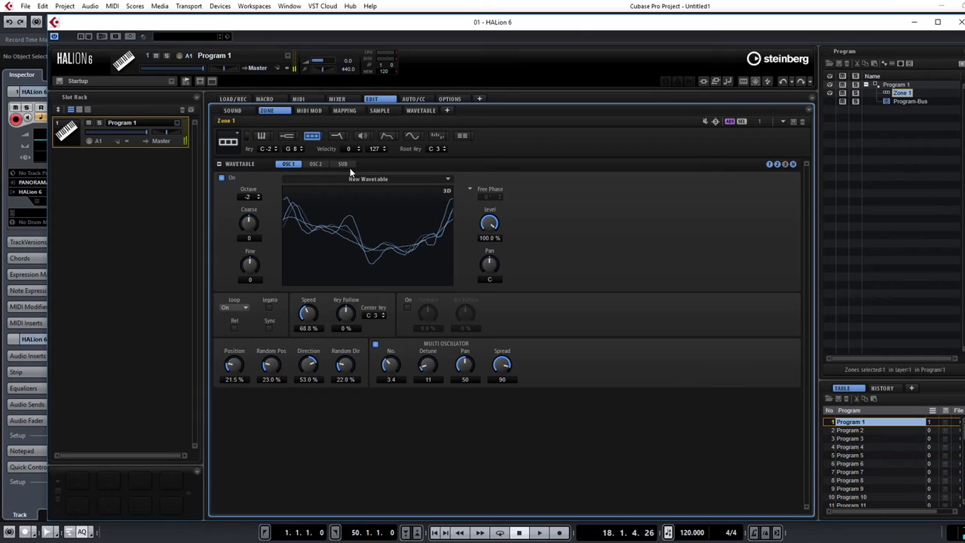
left_click(345, 165)
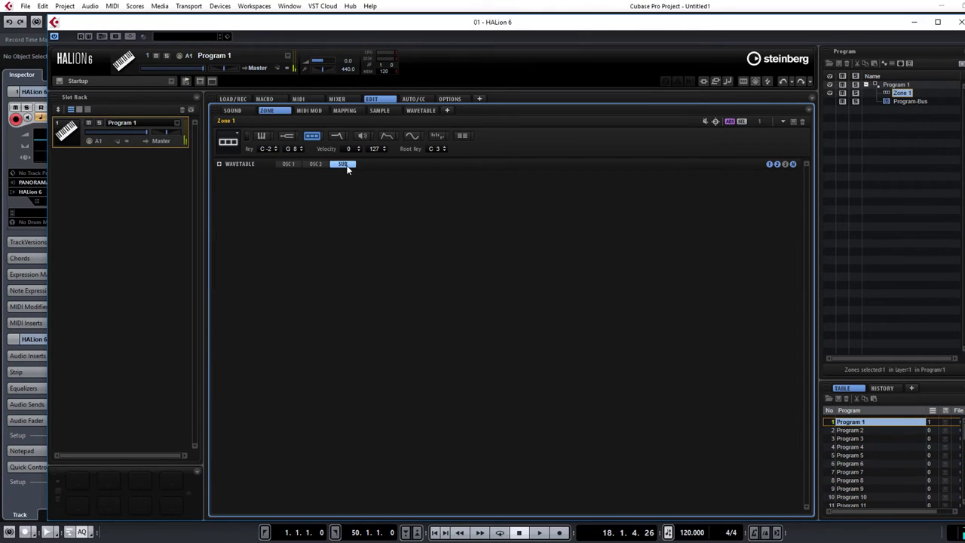
left_click(287, 165)
left_click(218, 163)
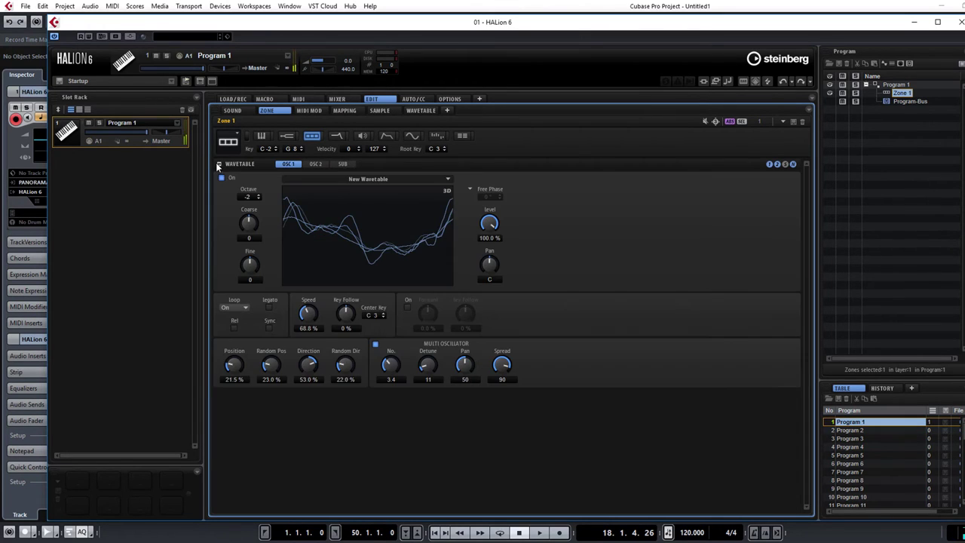
left_click(343, 164)
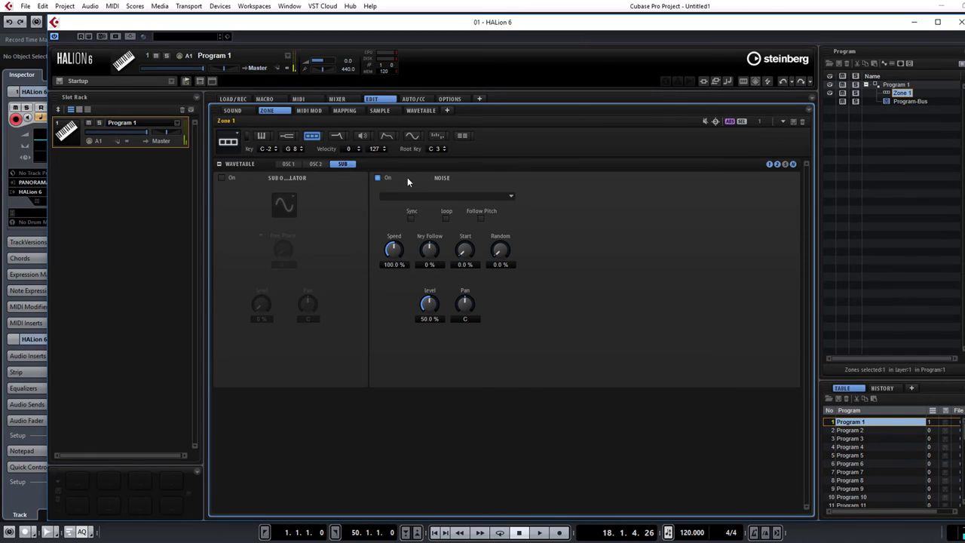
left_click(379, 179)
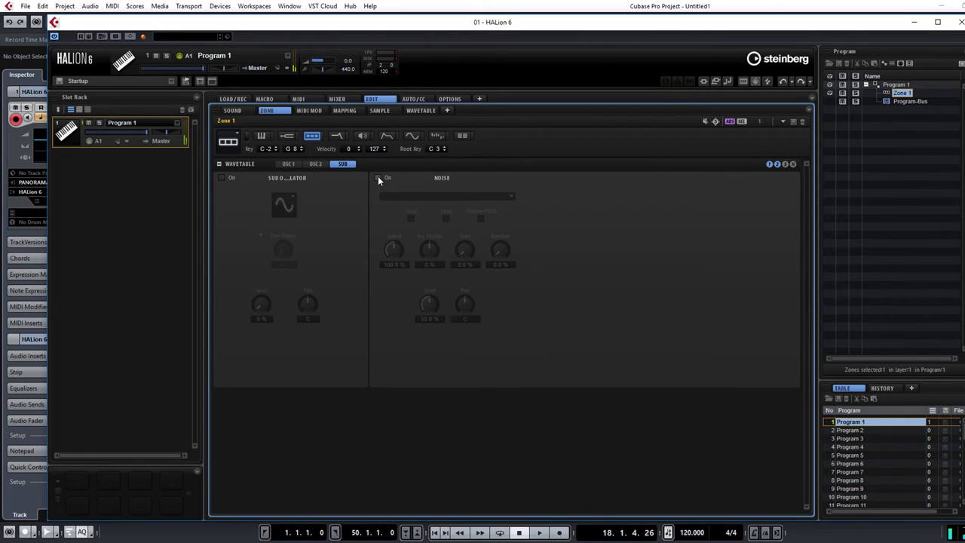
Enable the sub oscillator, raise its level to 92 % and change its waveform from Sine to Triangle.
left_click(223, 178)
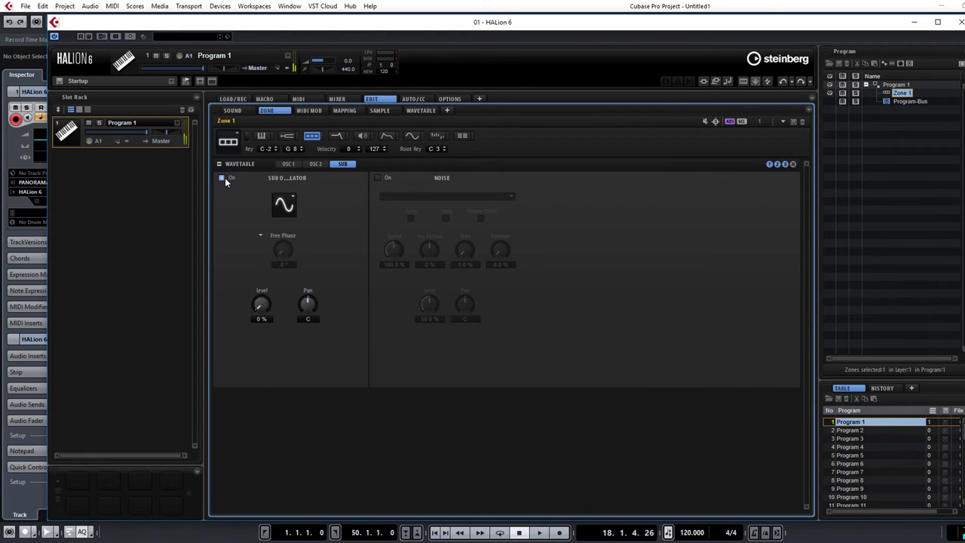
left_click(293, 201)
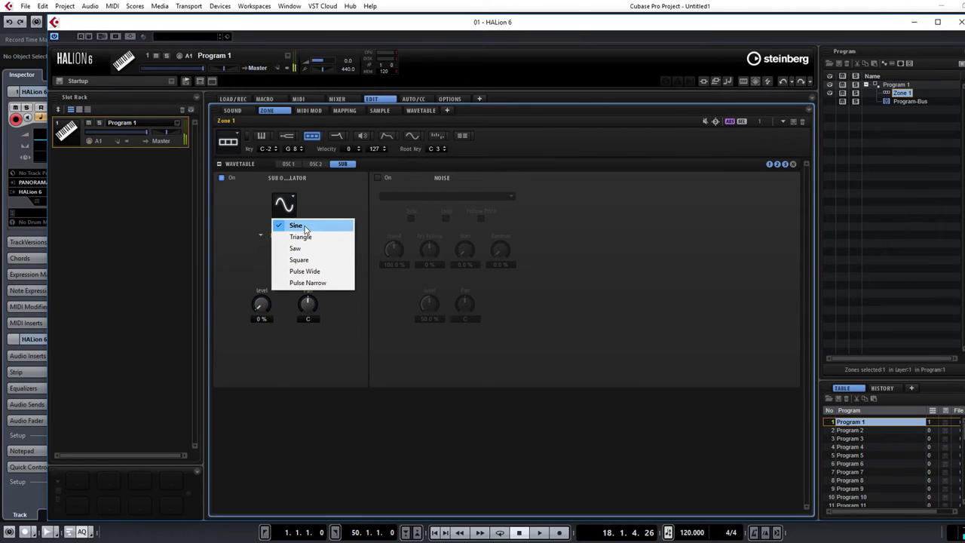
left_click(302, 226)
left_click_drag(260, 305, 274, 259)
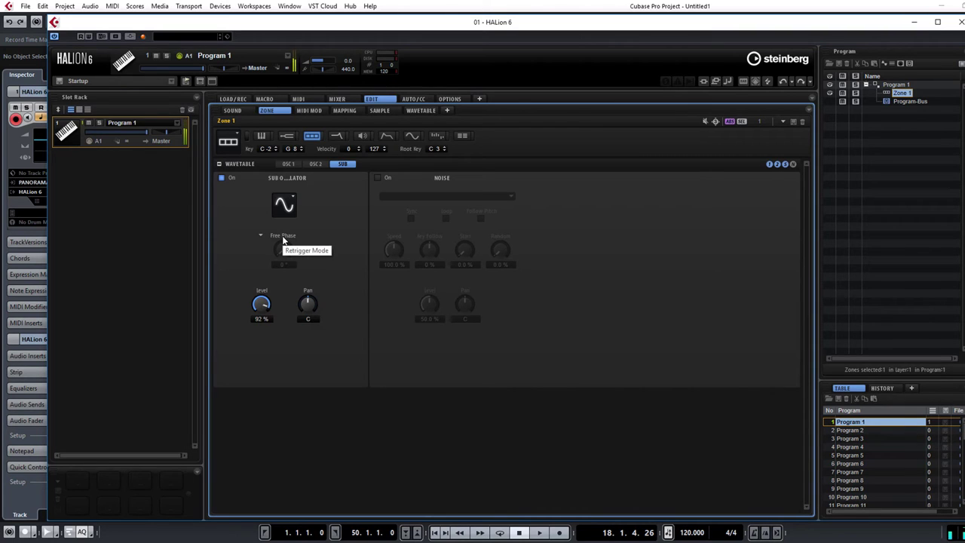
left_click(293, 197)
left_click(302, 237)
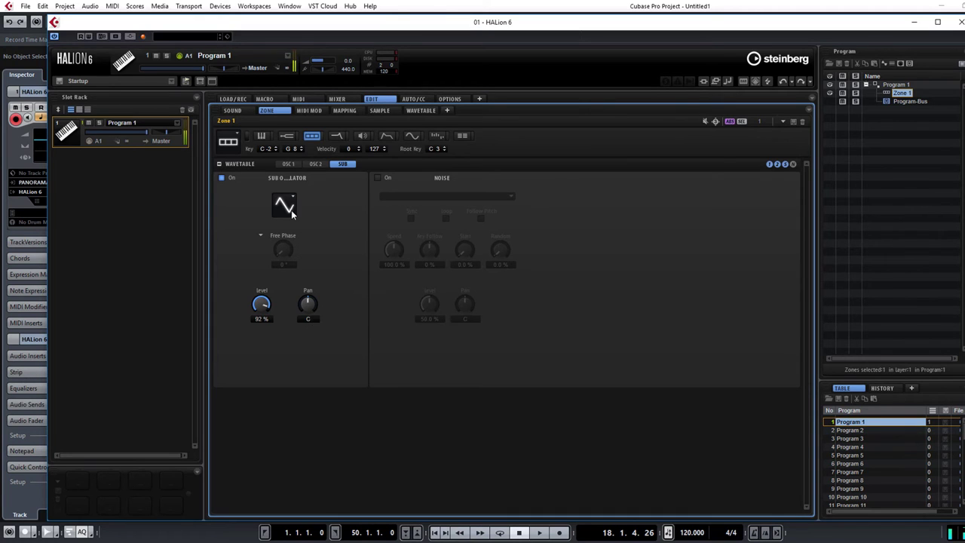
Try very fast and very slow wavetable speeds on oscillator 1, ending with the speed at 42.4 %.
left_click(290, 164)
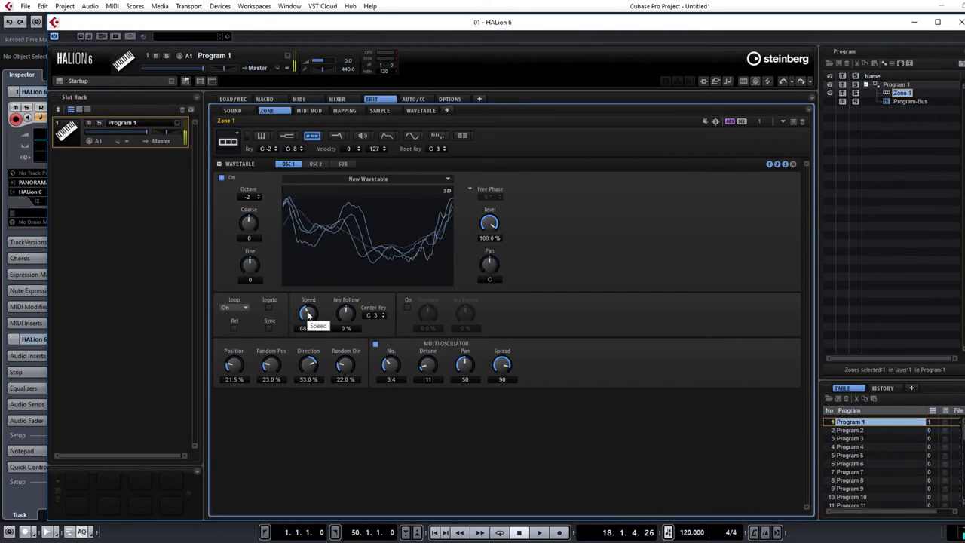
left_click_drag(306, 315, 310, 274)
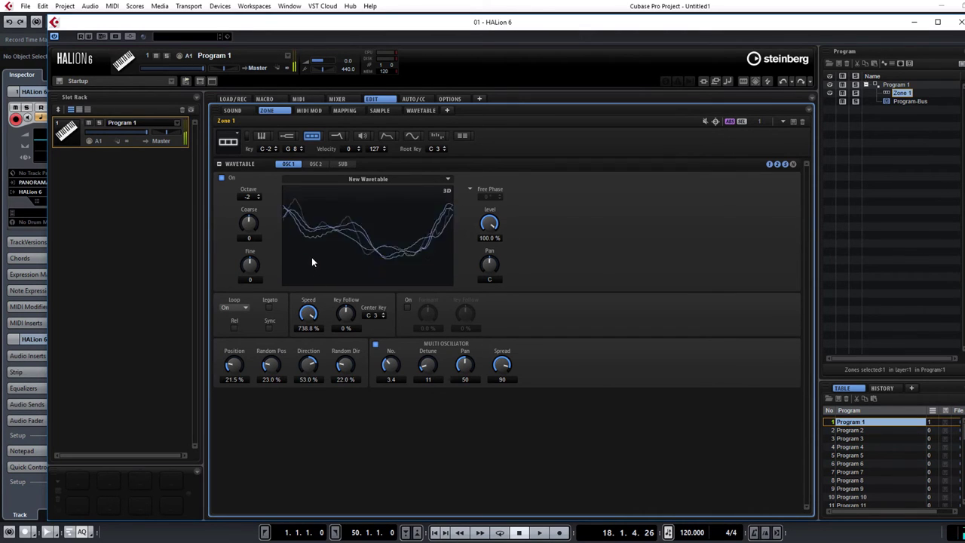
left_click_drag(309, 312, 314, 356)
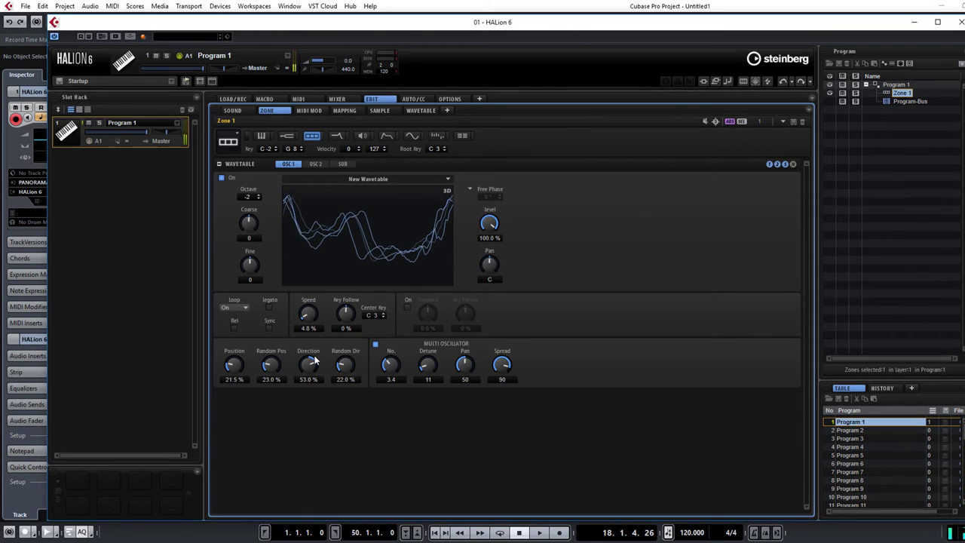
left_click_drag(309, 311, 311, 301)
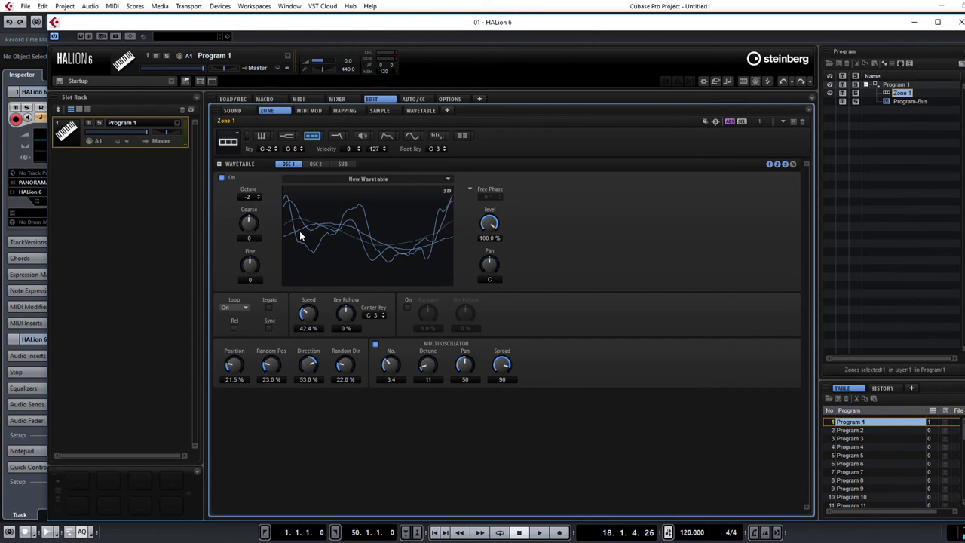
Set the zone's filter to Classic with the BP12 shape, lower the cutoff to about 507 Hz and raise the resonance to 63 %.
left_click(337, 136)
left_click(265, 187)
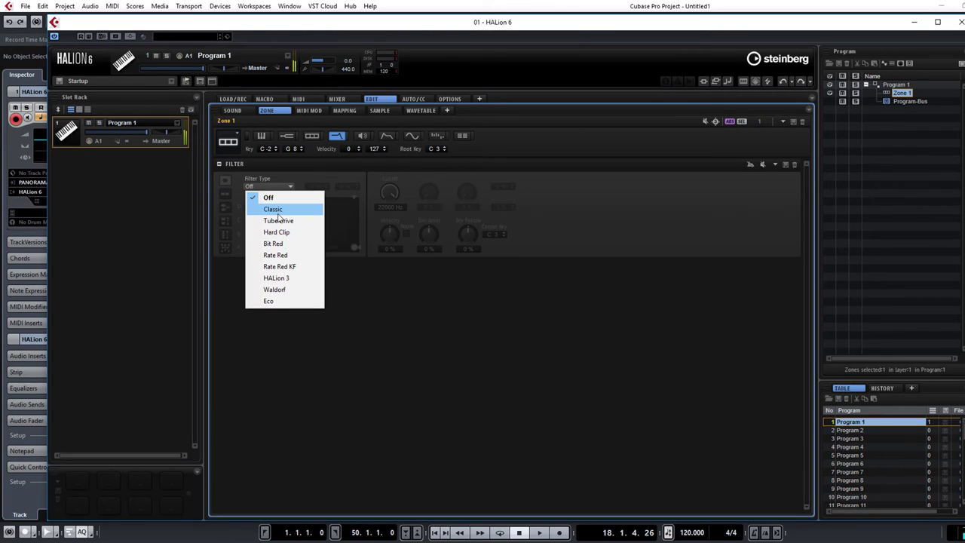
left_click(279, 209)
left_click(267, 246)
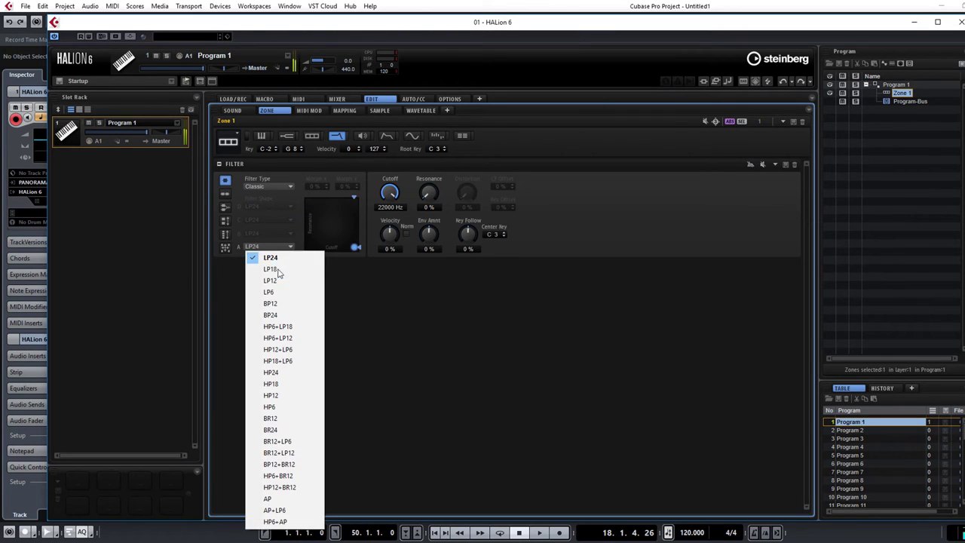
left_click(290, 318)
left_click(267, 246)
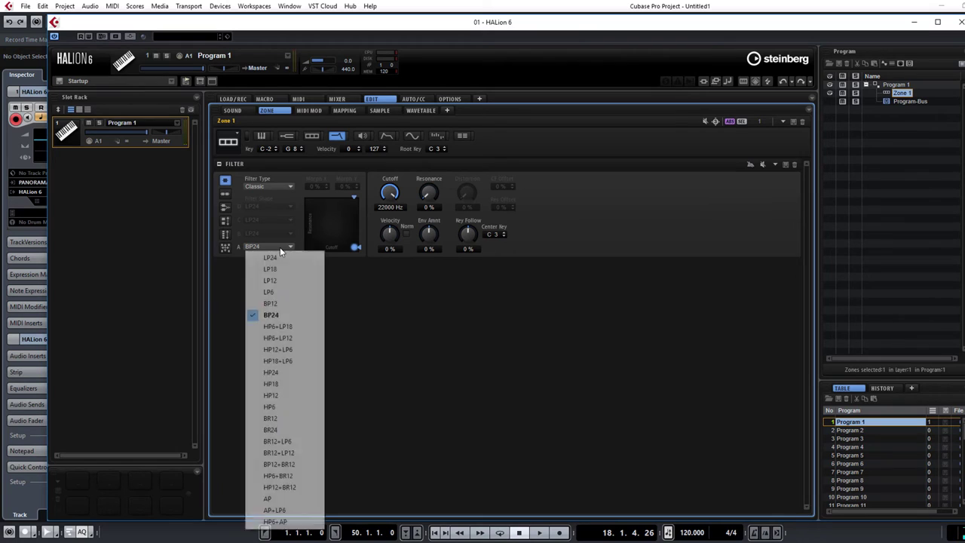
left_click(282, 303)
left_click_drag(389, 193, 390, 243)
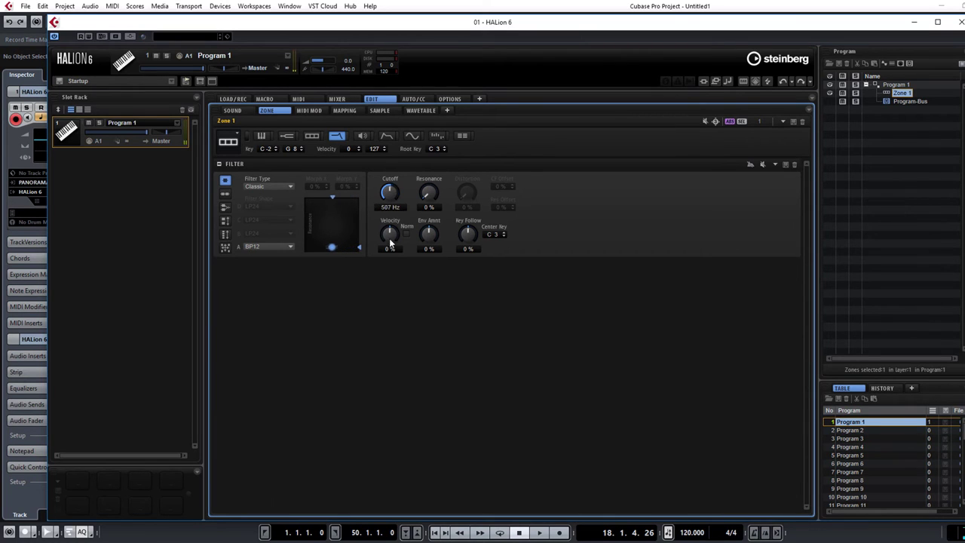
left_click_drag(427, 193, 444, 141)
Shape a slow filter envelope with node 2 at about 454 ms and 77 %, a long release, and a filter envelope amount of 100 %.
left_click(386, 136)
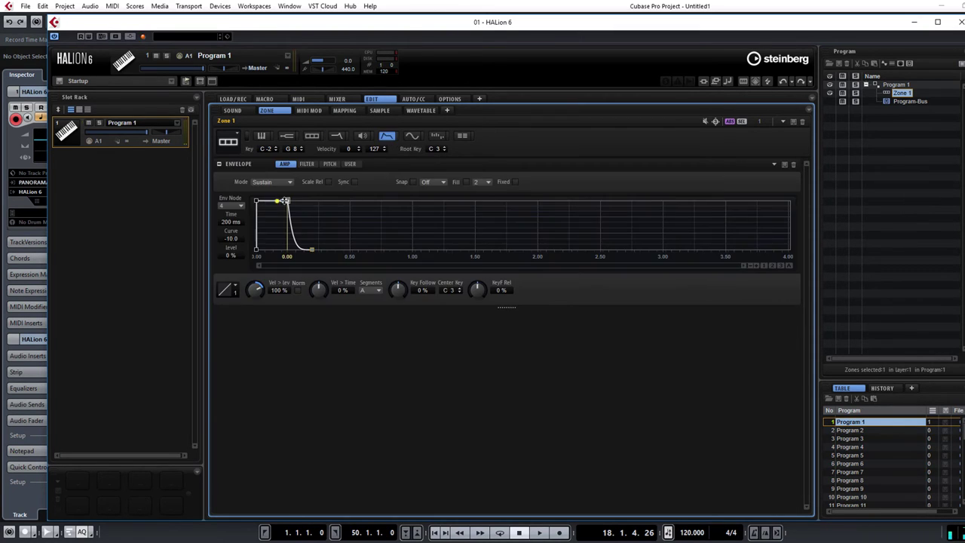
left_click(307, 163)
left_click_drag(302, 199, 514, 181)
left_click_drag(550, 250, 752, 252)
left_click_drag(257, 201, 335, 212)
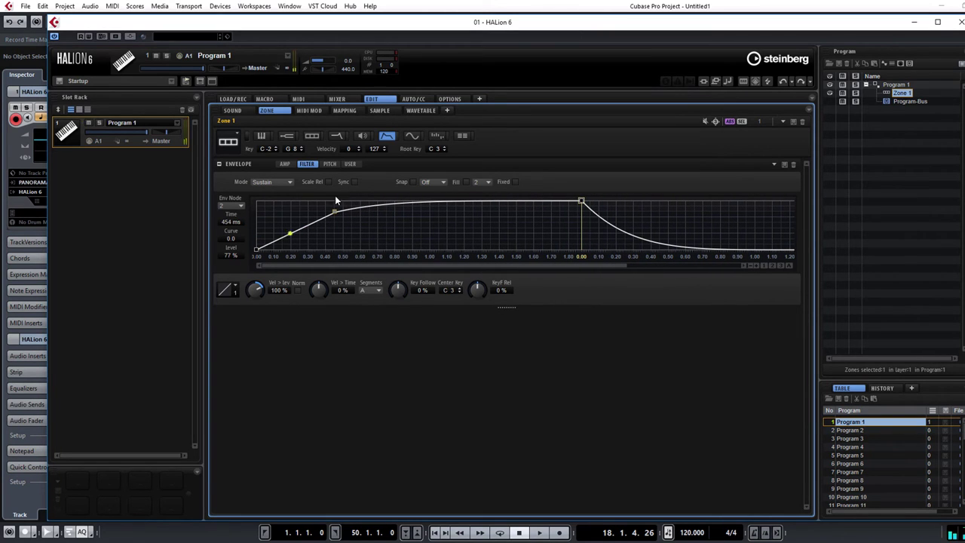
left_click(339, 135)
mouse_move(388, 190)
left_mouse_down()
mouse_move(385, 198)
mouse_move(430, 192)
left_mouse_up()
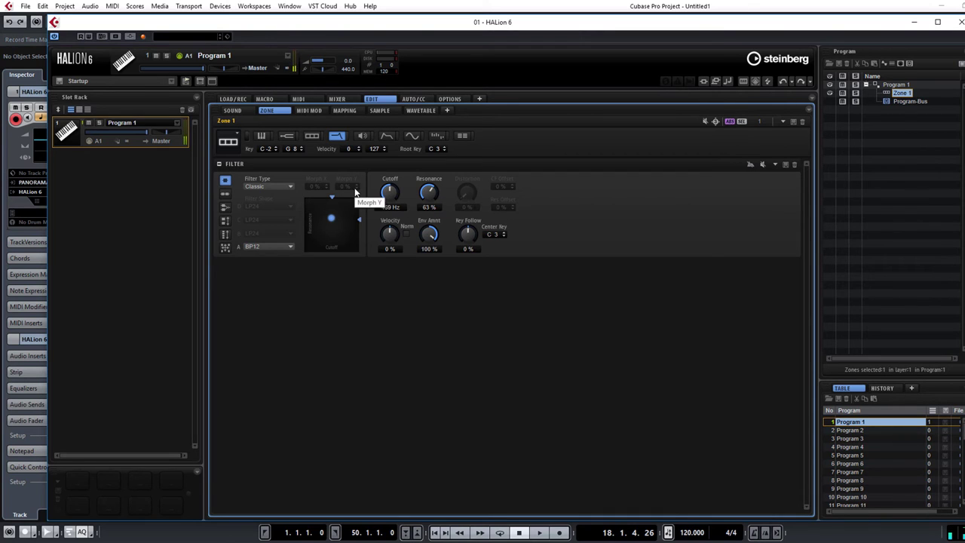
Assign LFO 1 to Cutoff in the first modulation matrix row and give it a small positive depth.
left_click(458, 136)
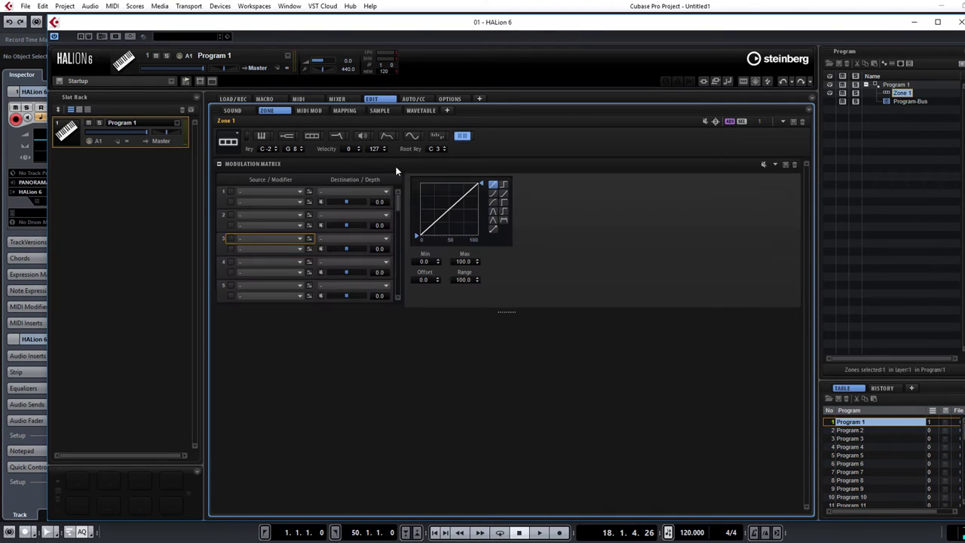
left_click(266, 192)
left_click(264, 218)
left_click(349, 190)
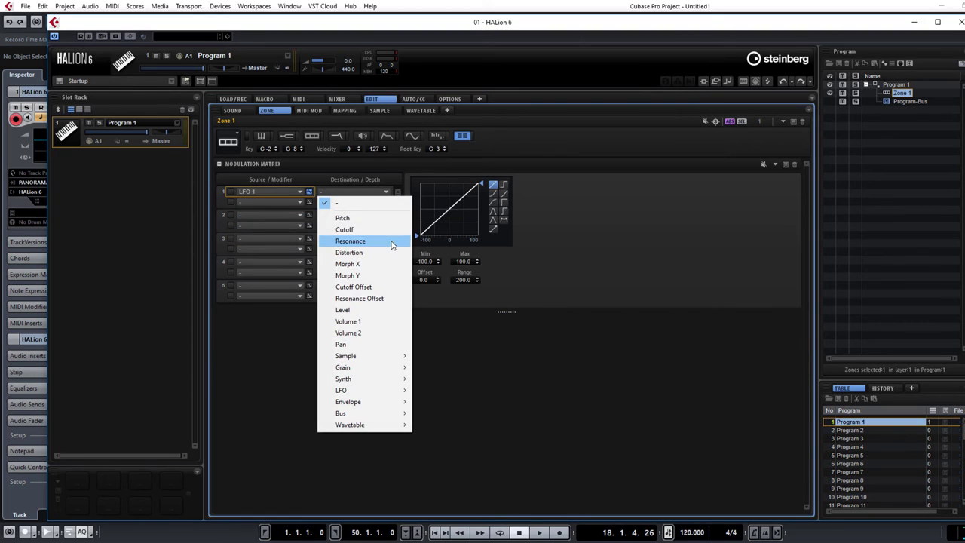
left_click(386, 228)
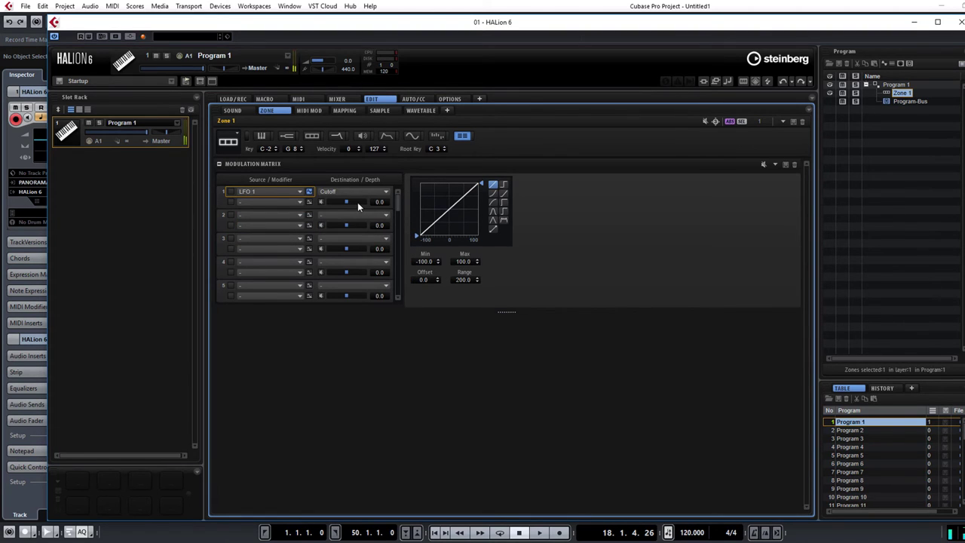
left_click_drag(349, 200, 360, 204)
Speed up LFO 1, switch its sync mode to Tempo + Retrig and adjust its sync note value.
left_click(407, 137)
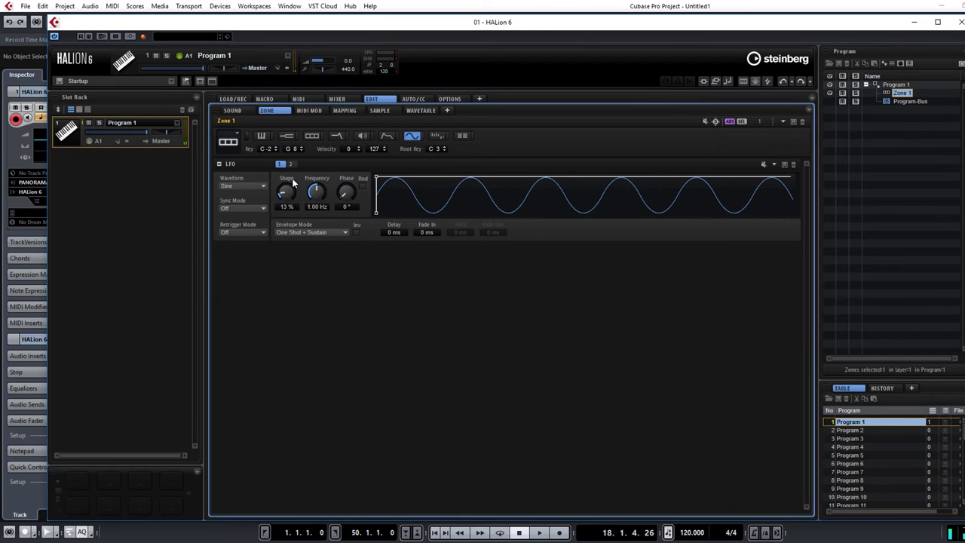
left_click_drag(315, 193, 323, 172)
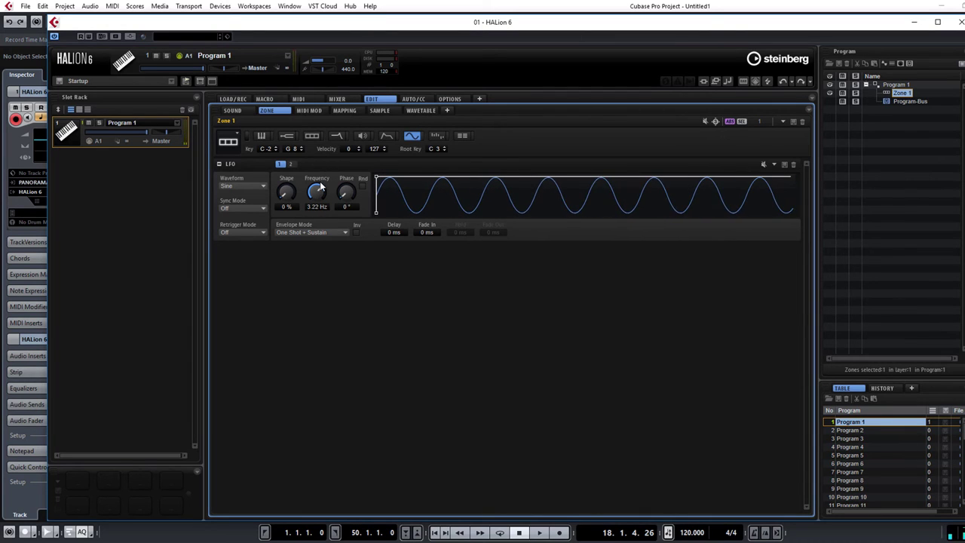
left_click(255, 207)
left_click(248, 231)
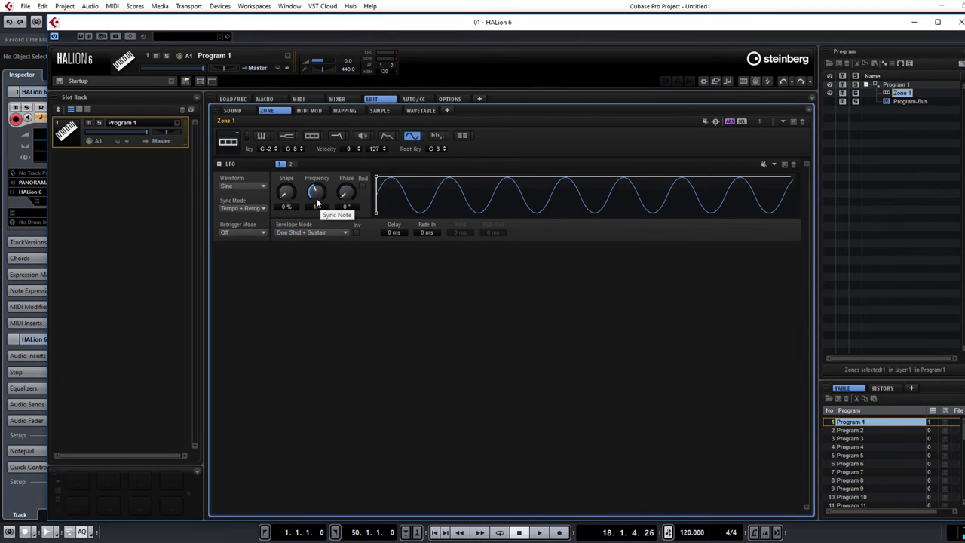
mouse_move(319, 195)
left_mouse_down()
mouse_move(327, 163)
mouse_move(317, 205)
left_mouse_up()
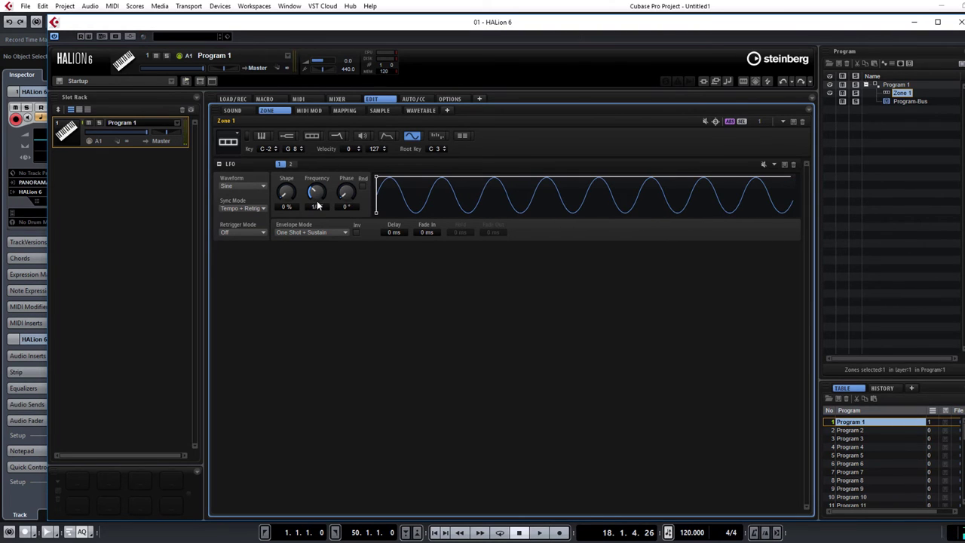
Reshape the filter envelope with a 205 ms attack to 100 %, a release curve of 10.0 and node 3 at 1408 ms and 0 %.
left_click(384, 138)
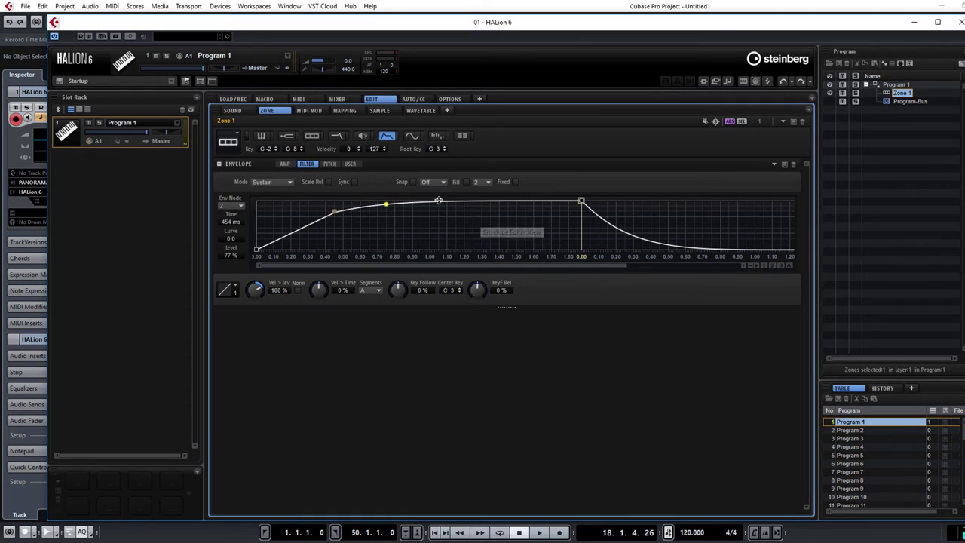
left_click_drag(337, 211, 291, 178)
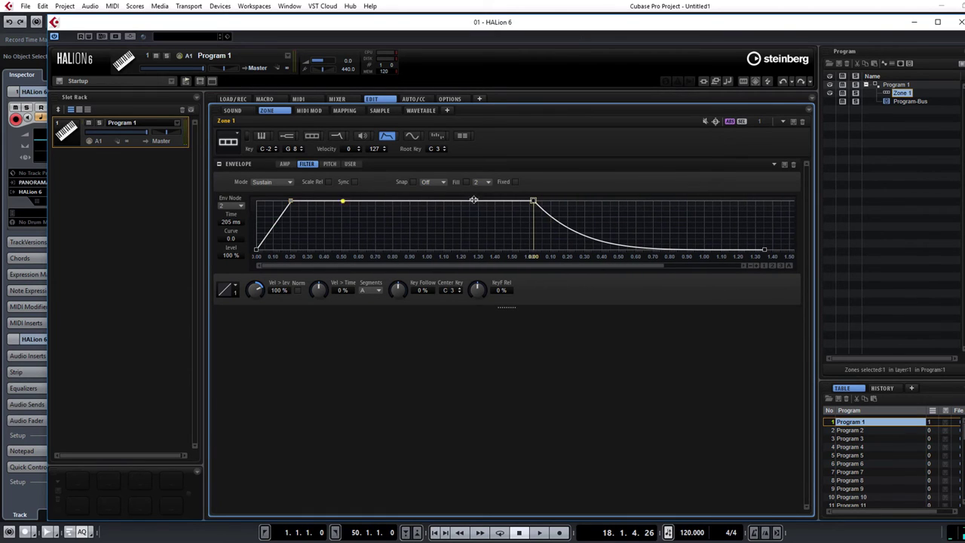
left_click(533, 202)
left_click_drag(590, 238, 619, 182)
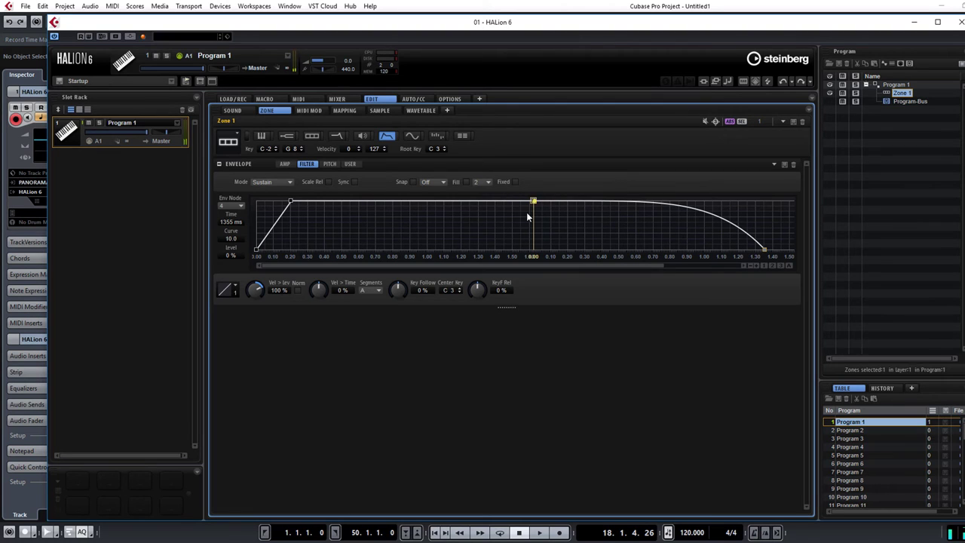
left_click_drag(532, 202, 514, 251)
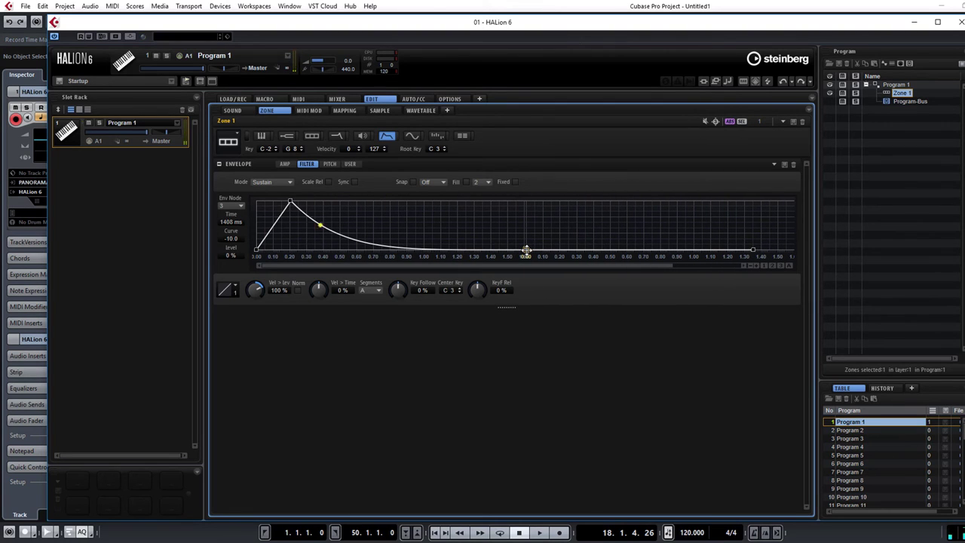
Lower the filter cutoff to 83 Hz and envelope amount to 21 %, and set filter envelope node 3 to curve 8.4, 2025 ms and 100 %.
left_click(337, 137)
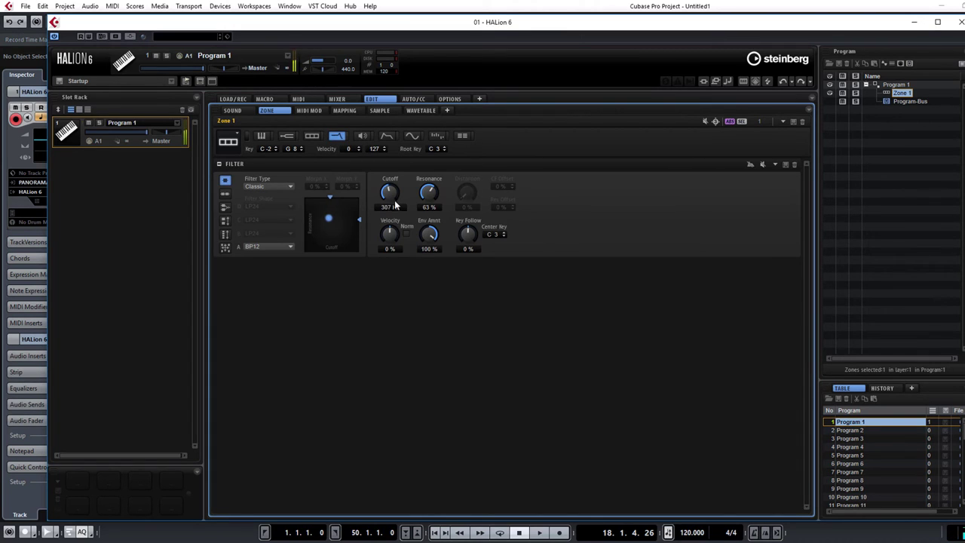
left_click_drag(393, 199, 425, 254)
left_click(385, 135)
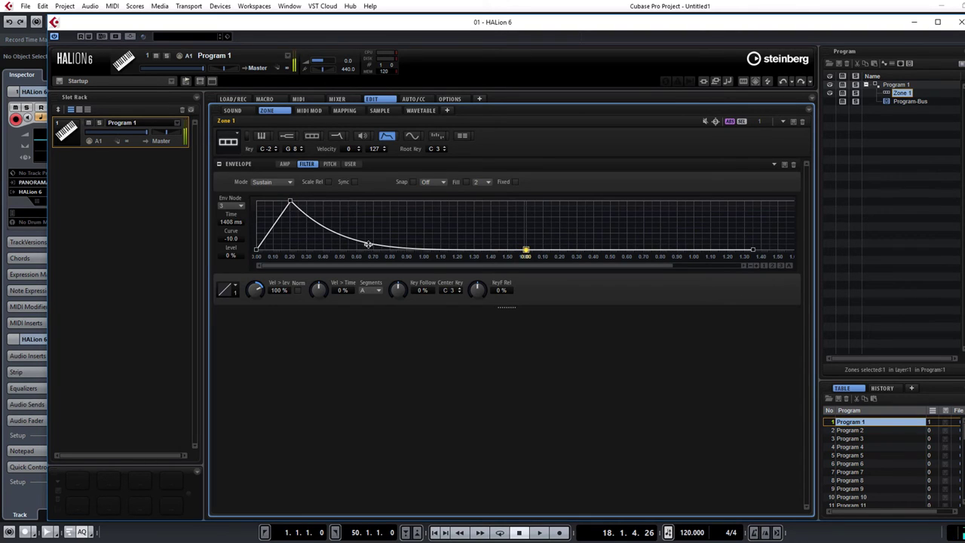
left_click_drag(367, 244, 377, 217)
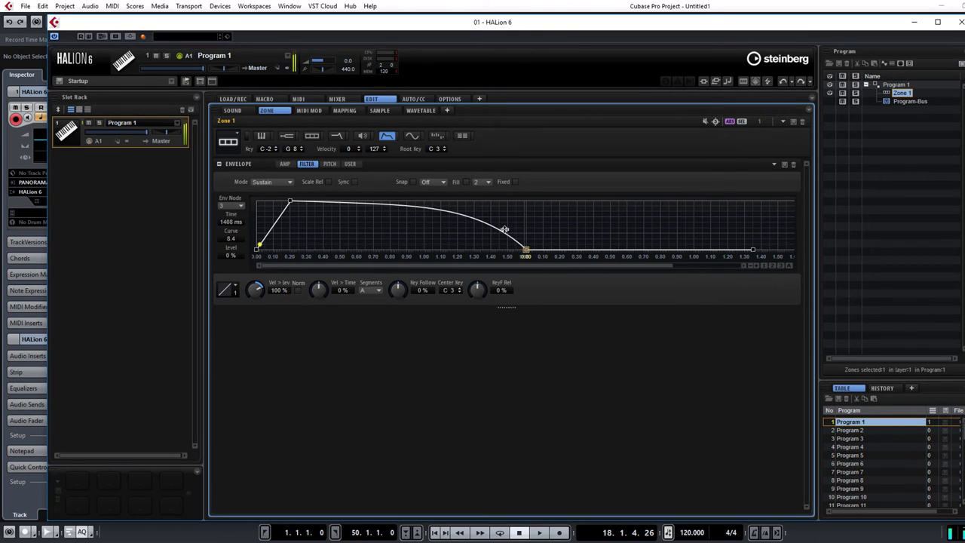
left_click_drag(525, 249, 616, 190)
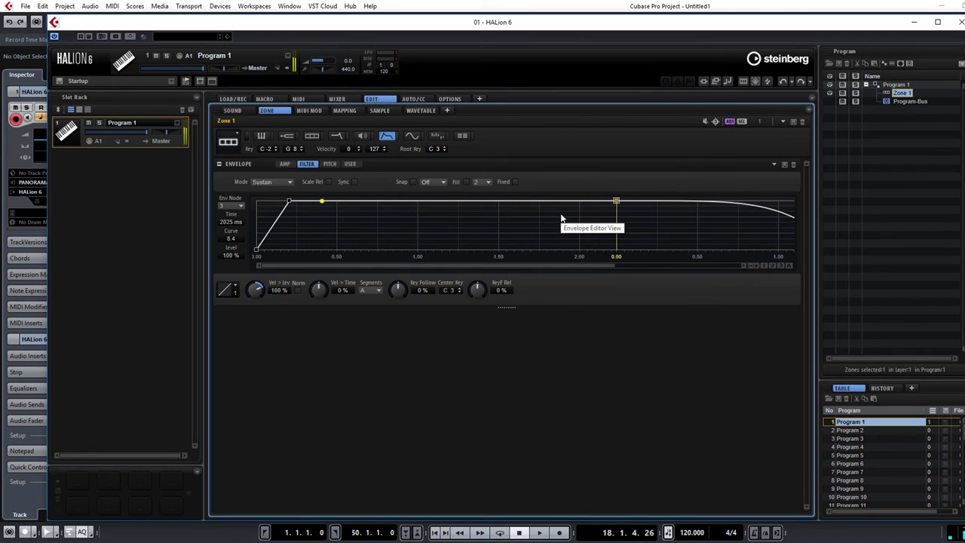
Stretch the amp envelope by moving node 3 to 1926 ms and lengthening the release to about 6701 ms.
left_click(284, 163)
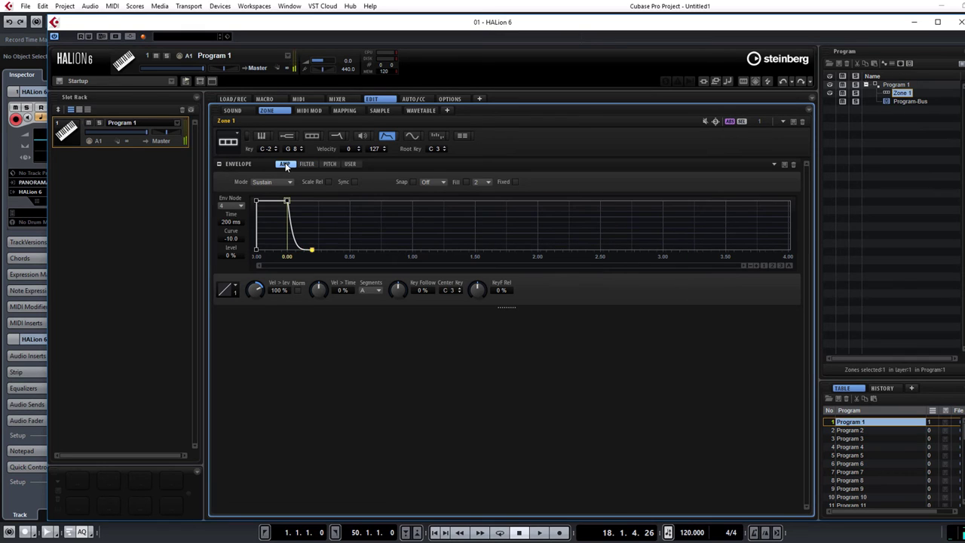
left_click_drag(286, 201, 497, 200)
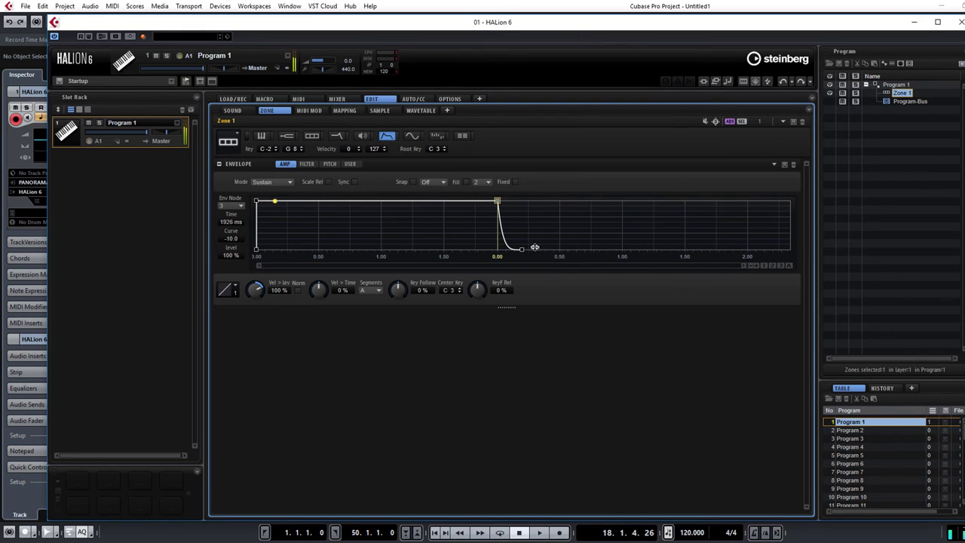
left_click_drag(521, 248, 776, 248)
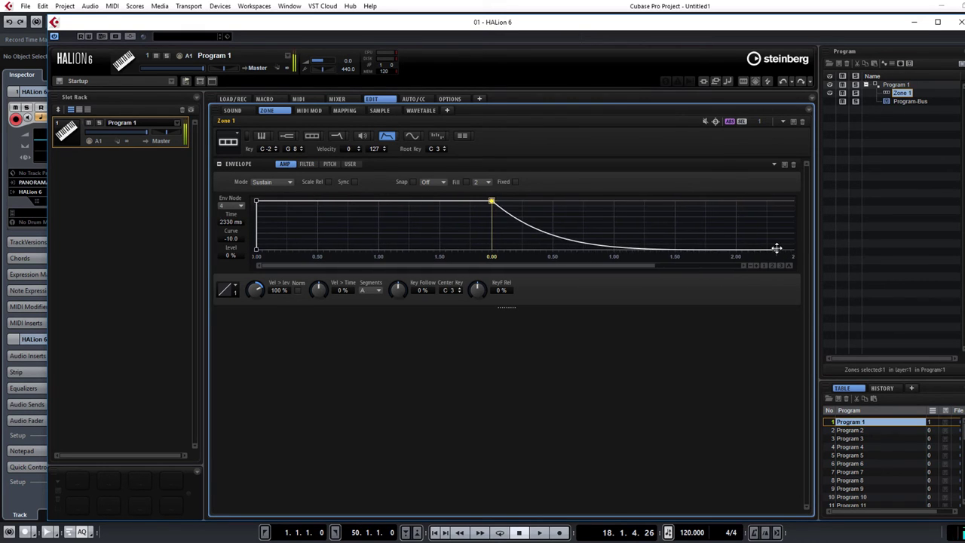
left_click(747, 265)
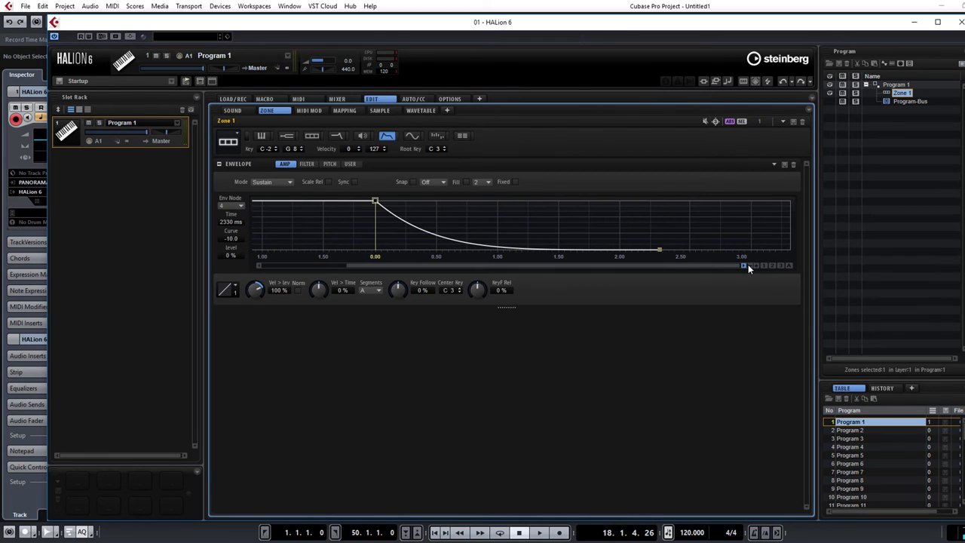
left_click(748, 265)
left_click(749, 265)
left_click(749, 265)
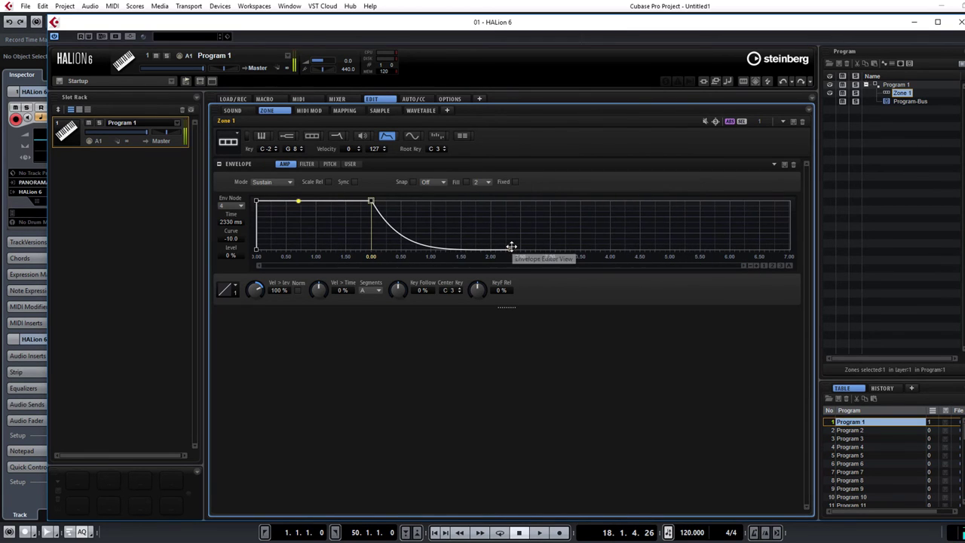
left_click_drag(511, 246, 764, 235)
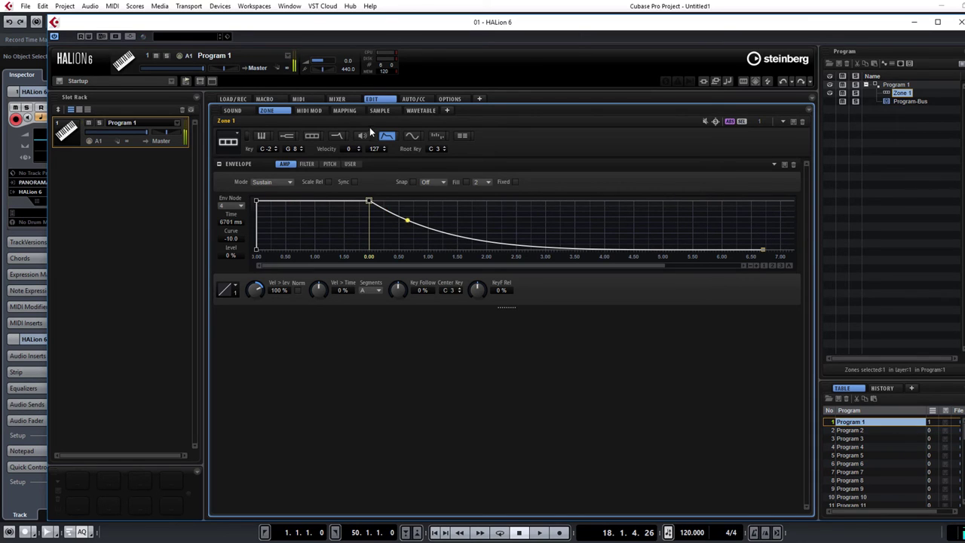
Switch the filter to parallel dual mode with LP24 as shape B, and set the cutoff to 1692 Hz and resonance to 62 %.
left_click(337, 135)
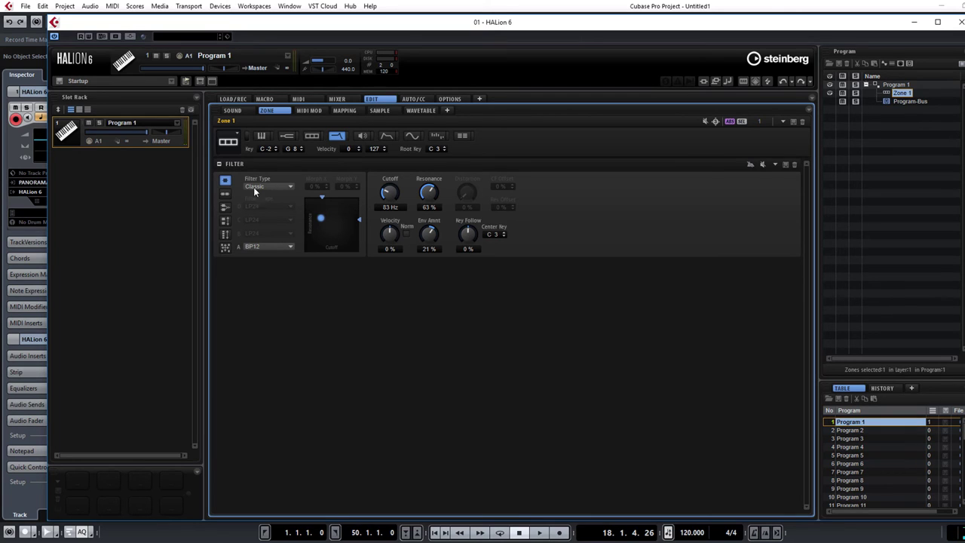
left_click(229, 209)
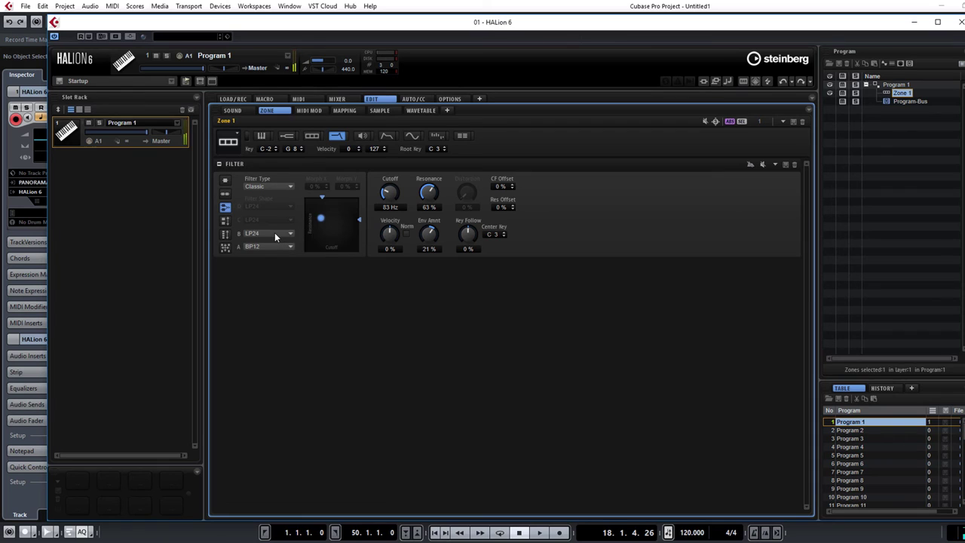
left_click(275, 235)
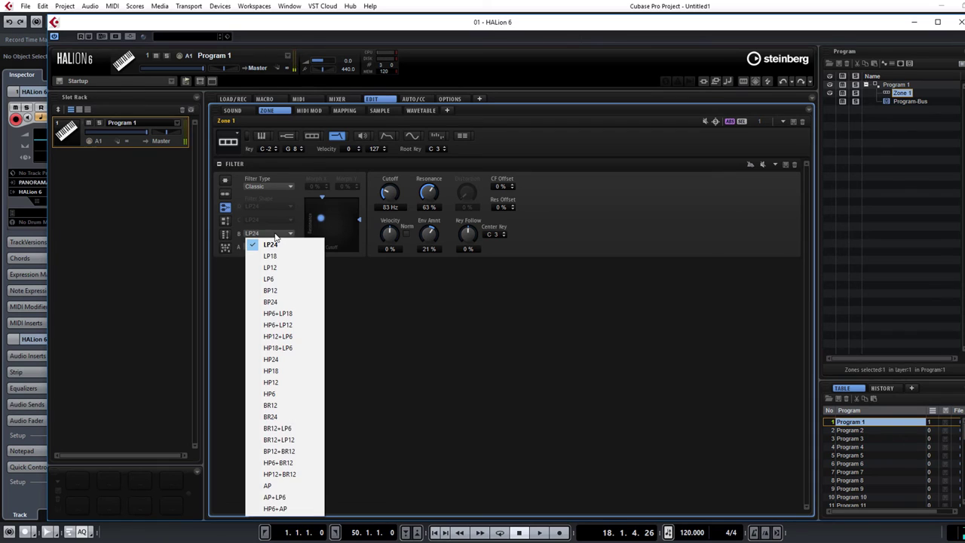
left_click(276, 243)
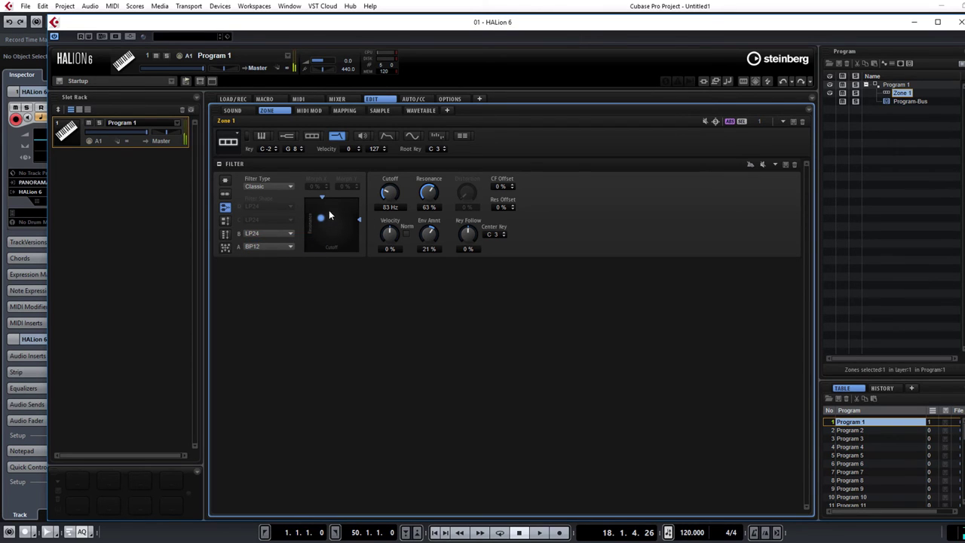
left_click_drag(329, 209, 339, 219)
Set the zone filter's shape A to HP6+LP18, keeping LP24 as shape B.
left_click(285, 247)
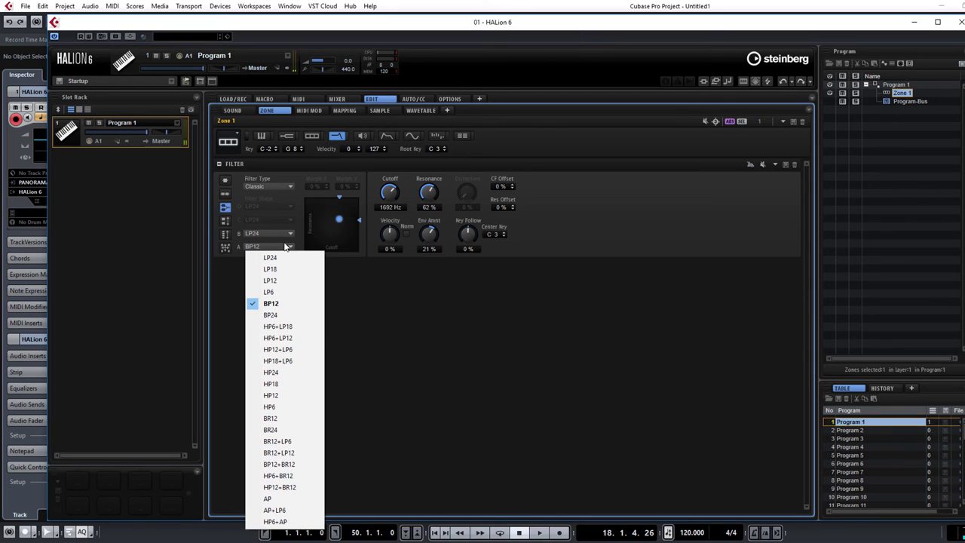
left_click(298, 326)
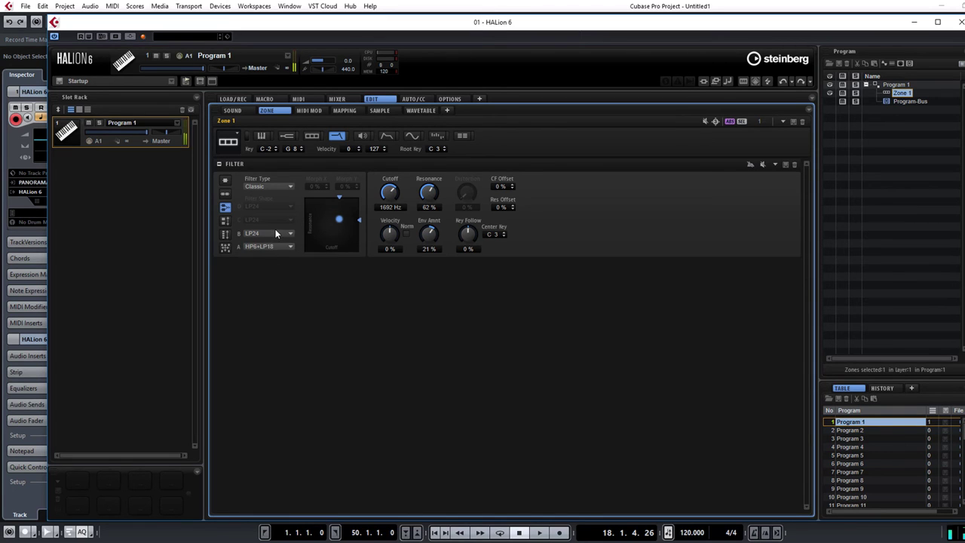
left_click(272, 234)
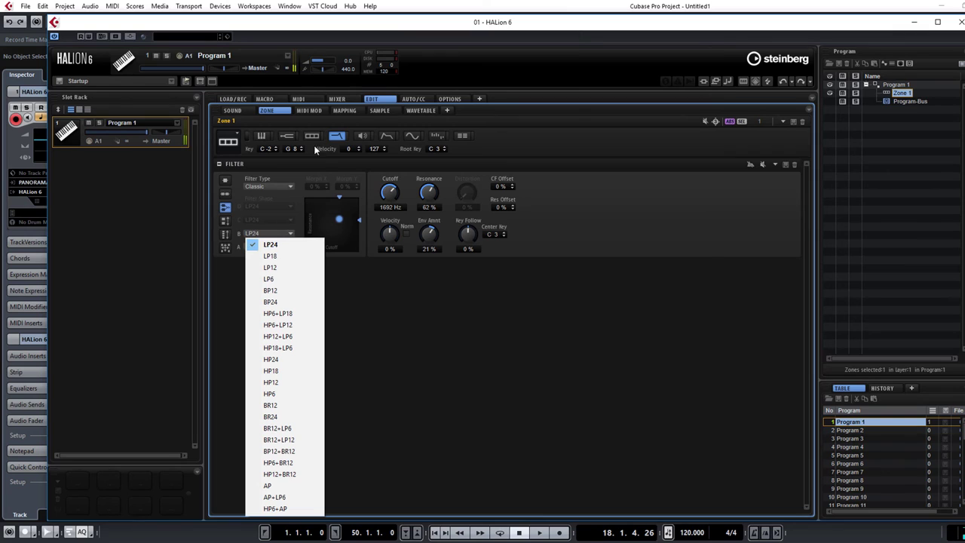
left_click(551, 225)
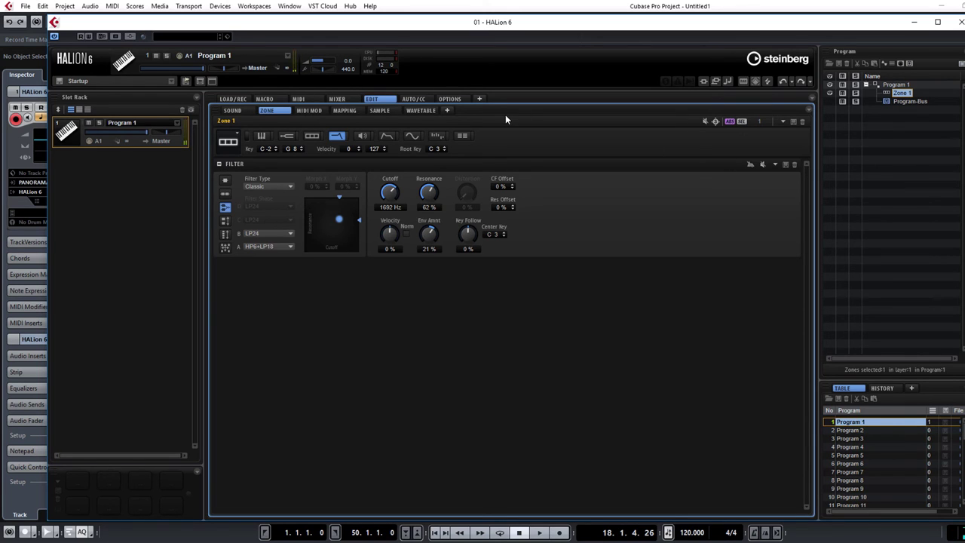
Insert the REVerence effect in the program bus's first slot and lower its mix to 15 %.
left_click(901, 101)
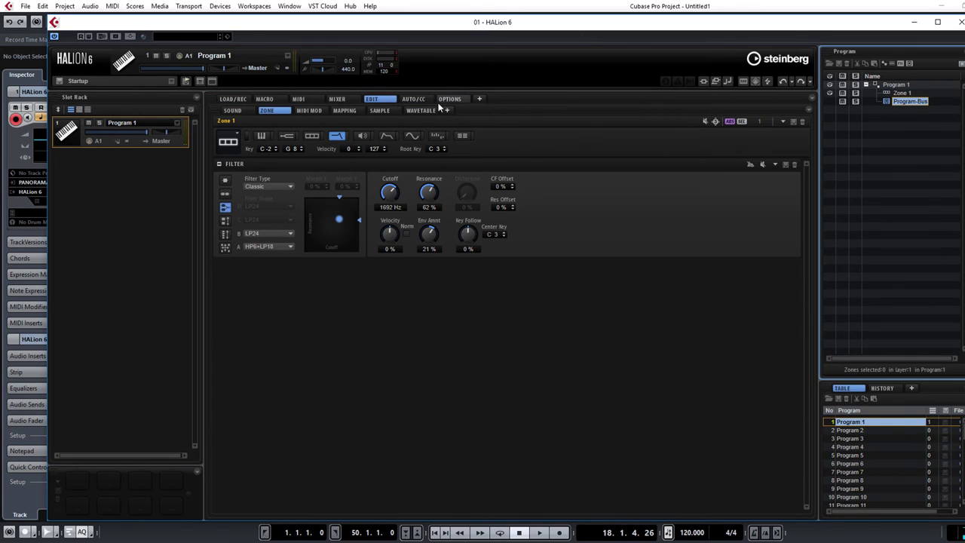
left_click(240, 111)
left_click(239, 134)
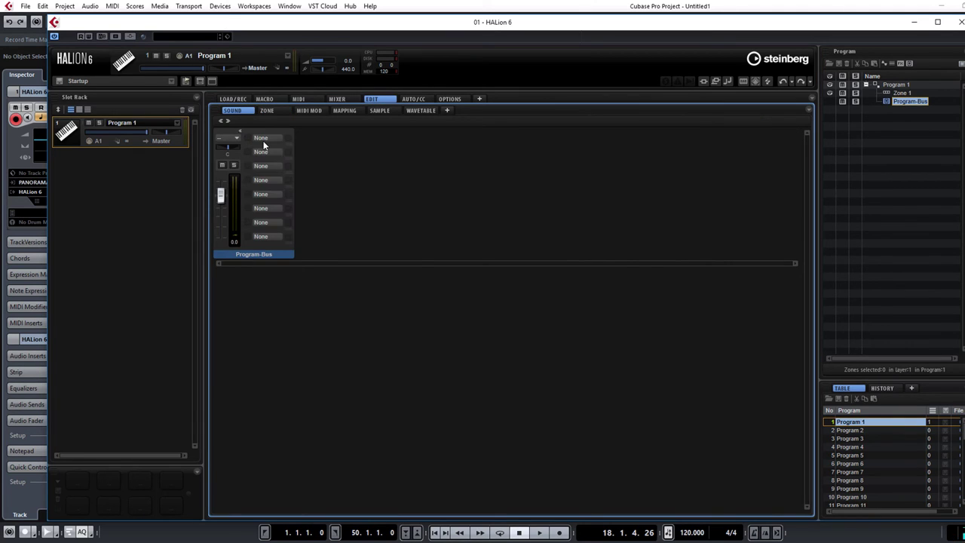
left_click(263, 141)
left_click(280, 187)
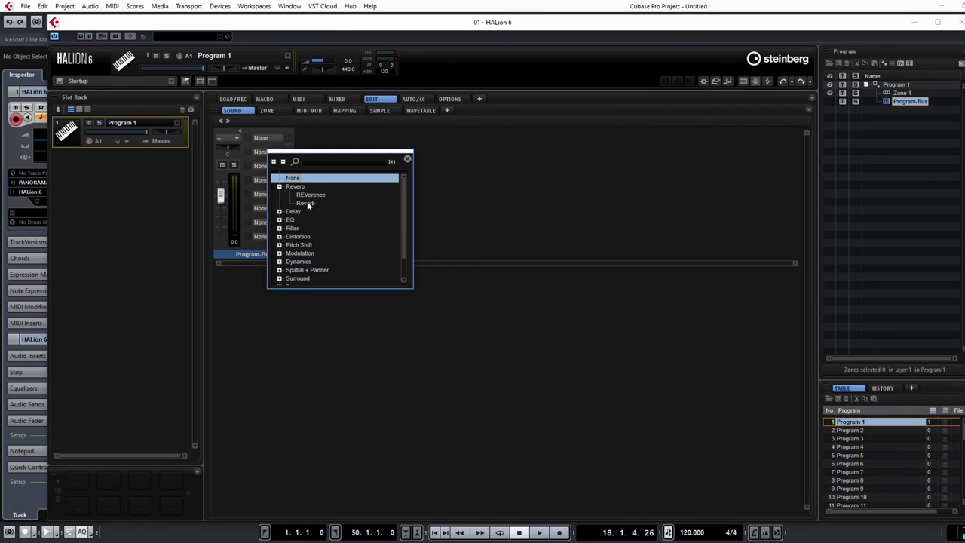
double_click(309, 195)
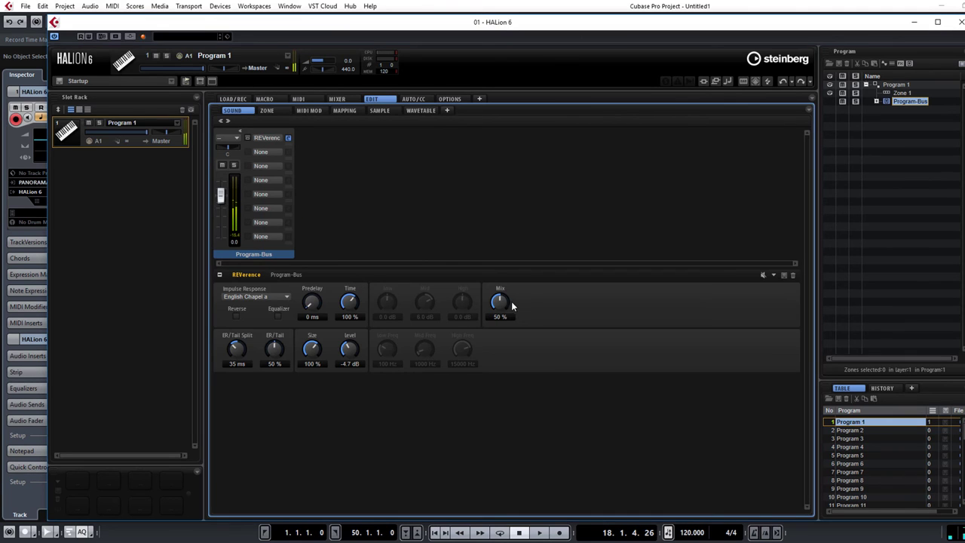
Add a Graphic EQ after the reverb, boosting the bands from 1k upward, cutting the lowest band to -12 dB and raising the output to 2.5 dB.
left_click(277, 153)
left_click(291, 212)
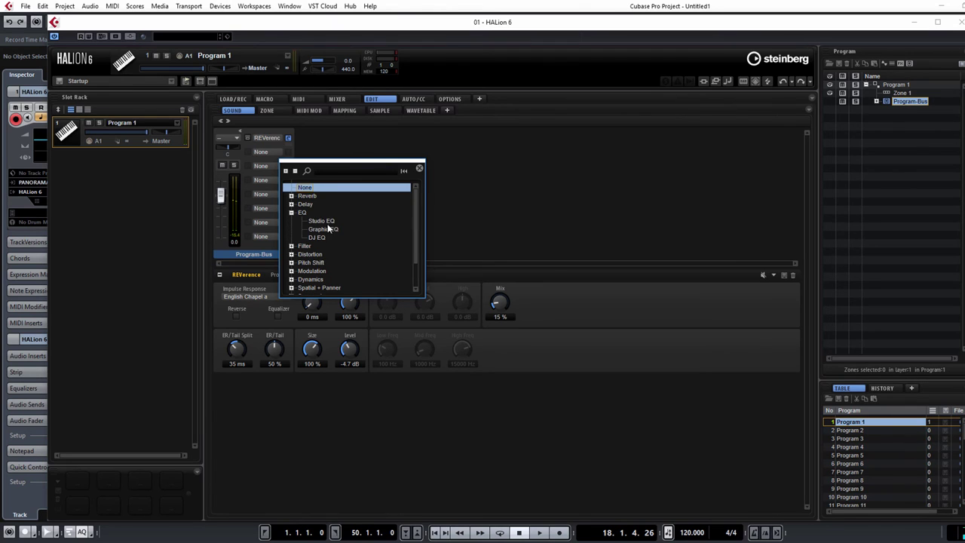
double_click(324, 229)
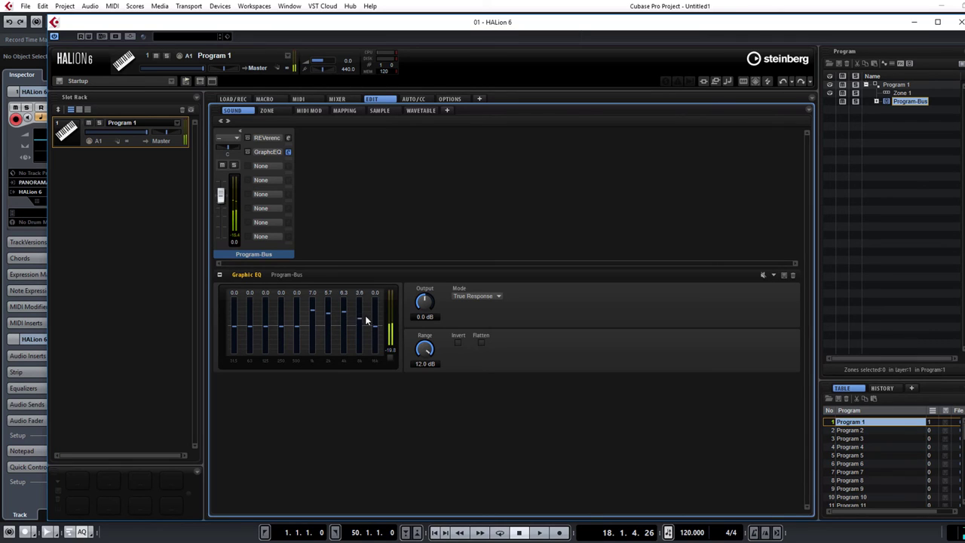
left_click_drag(378, 318, 427, 291)
left_click_drag(234, 325, 235, 358)
left_click_drag(333, 327, 374, 312)
left_click_drag(422, 308, 426, 316)
Insert a Chorus in the program bus's third effect slot, raise its depth and adjust its mix.
left_click(271, 165)
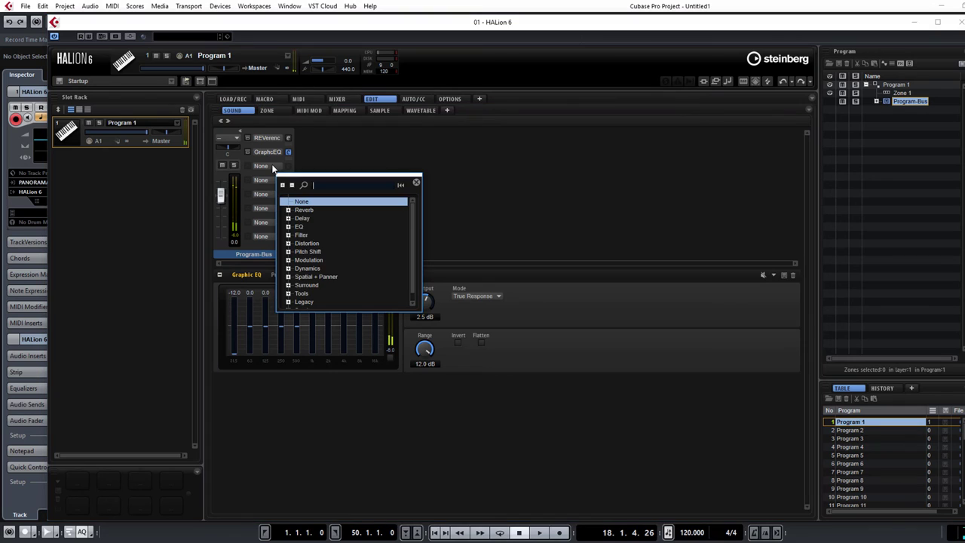
left_click(288, 260)
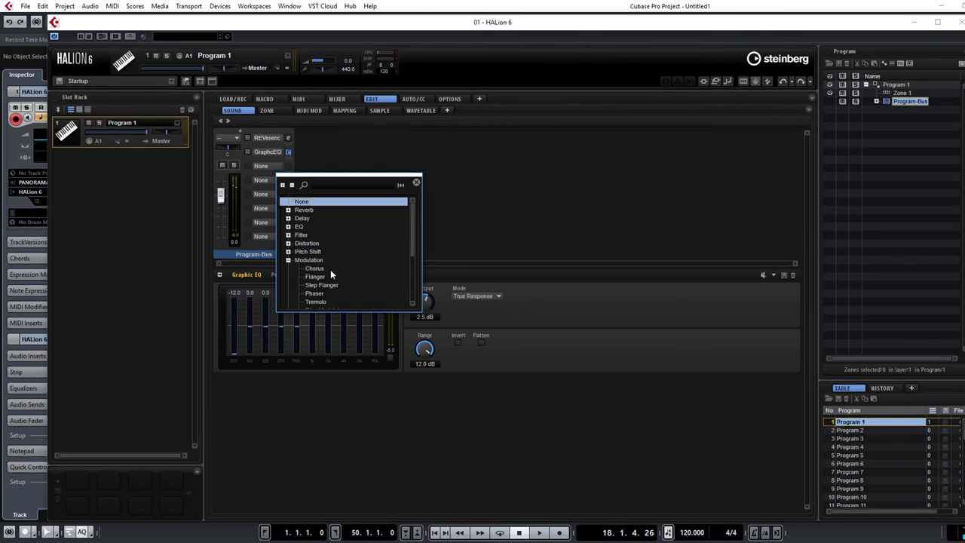
double_click(315, 268)
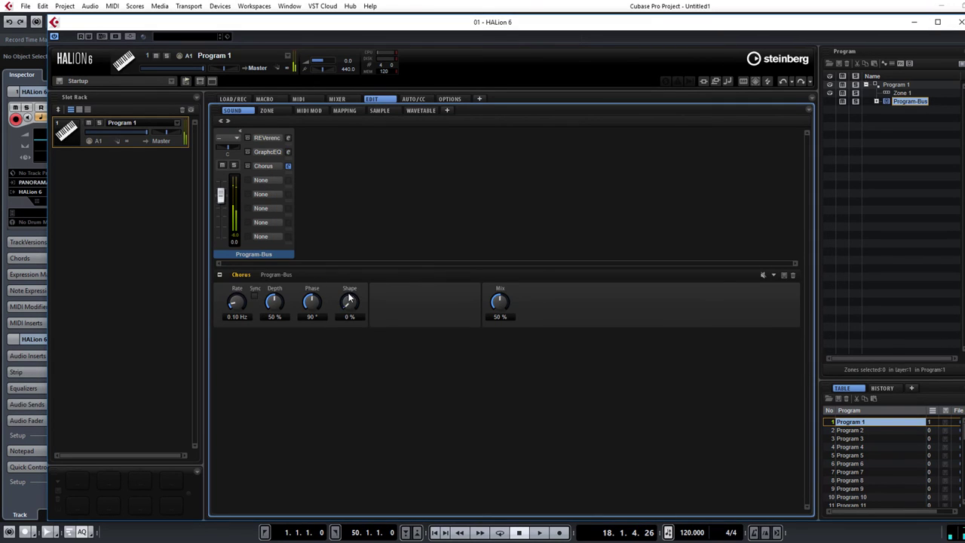
left_click_drag(504, 303, 499, 318)
left_click_drag(505, 280, 506, 277)
left_click_drag(281, 309, 293, 278)
left_click_drag(505, 317, 505, 320)
Lengthen the filter envelope attack to 500 ms with curve 2.0, and set amp envelope node 2 to 1201 ms, curve -10.0 and 94 %.
left_click(411, 111)
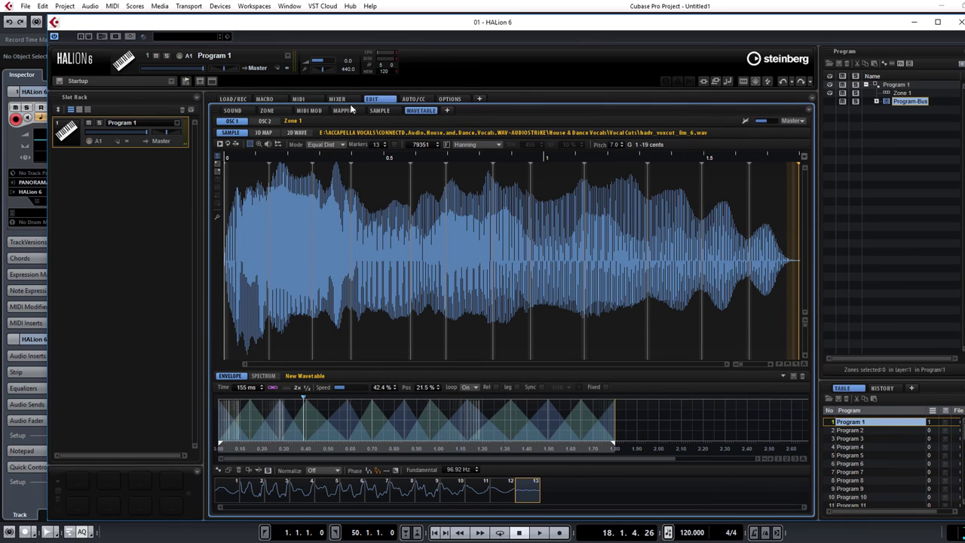
left_click(267, 110)
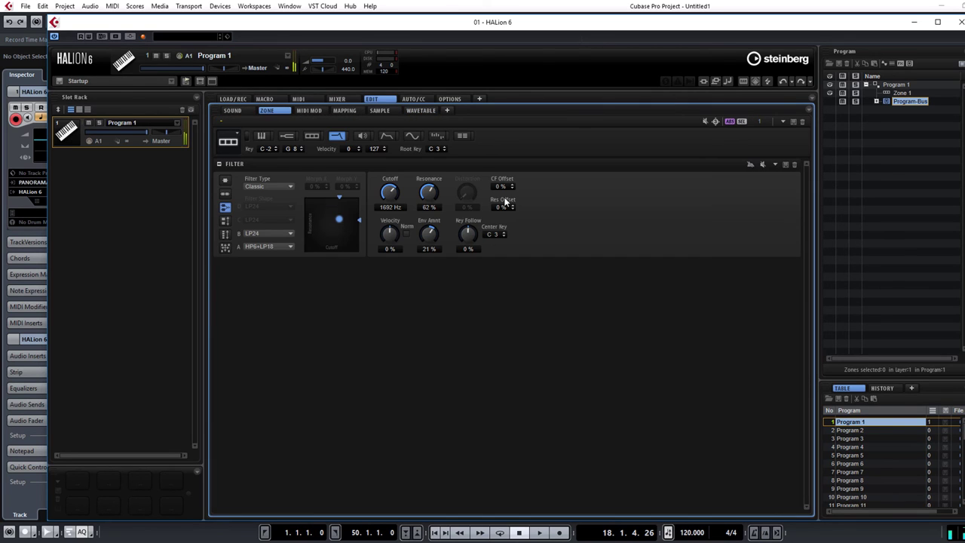
left_click(388, 136)
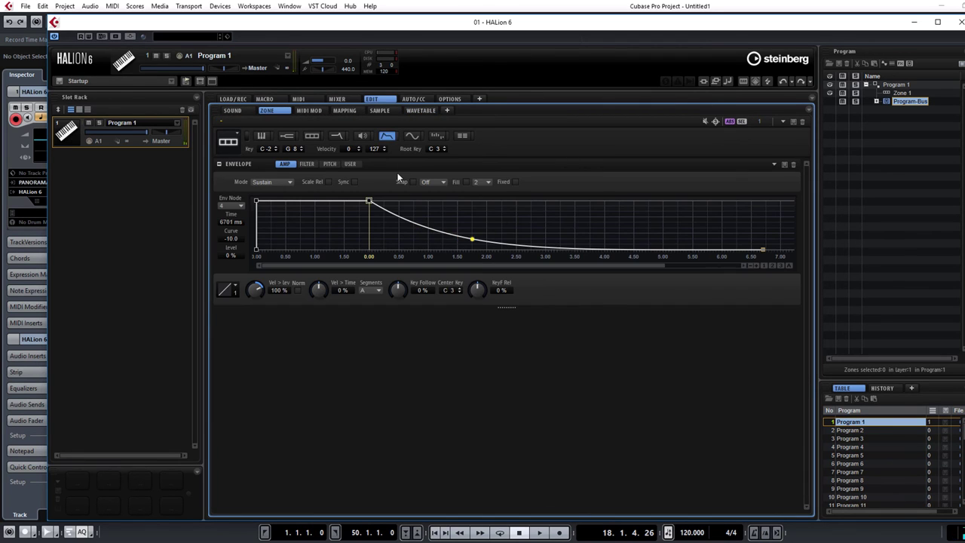
left_click(307, 164)
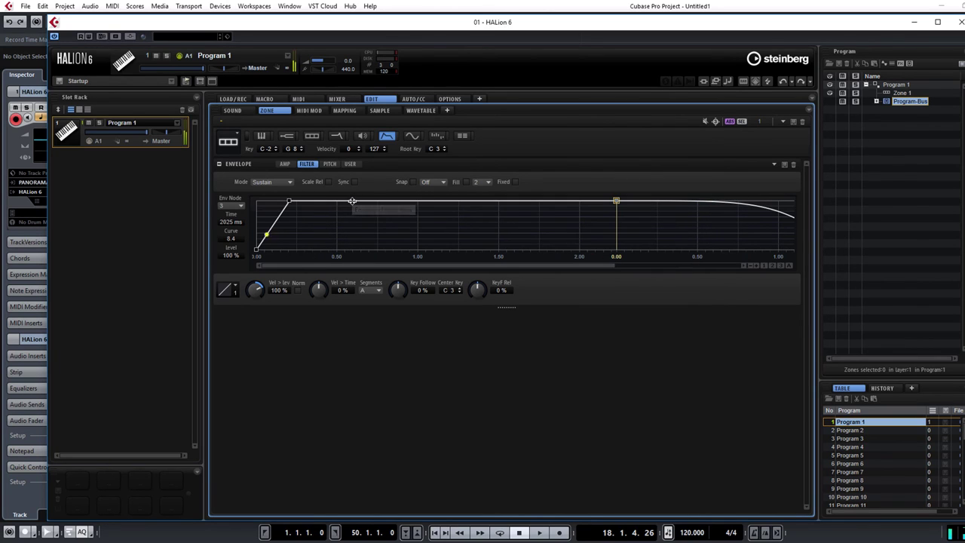
left_click_drag(297, 200, 331, 232)
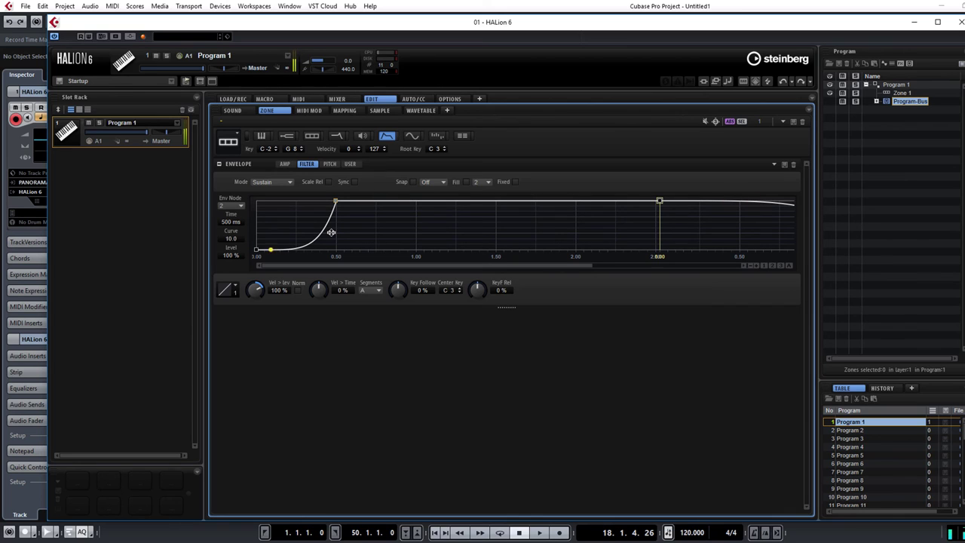
left_click_drag(331, 232, 306, 218)
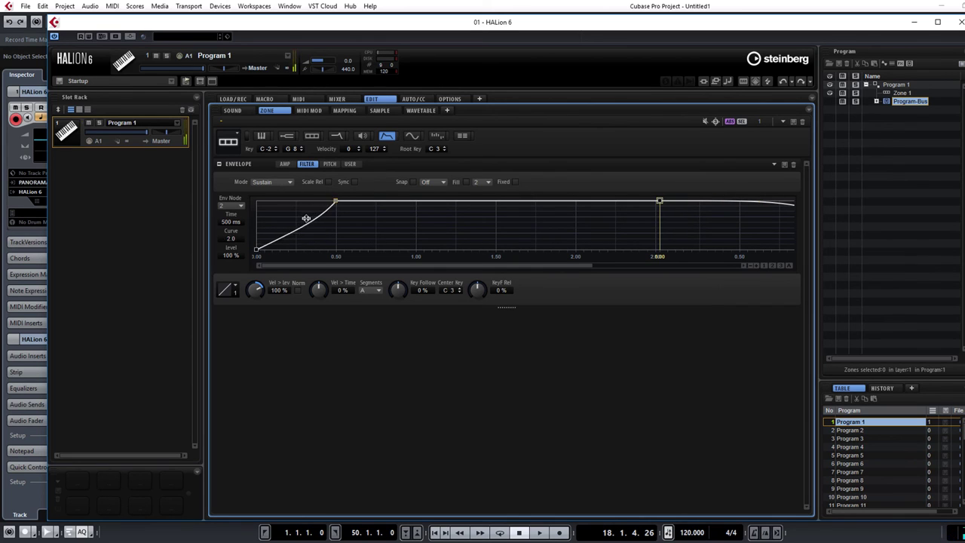
left_click(286, 164)
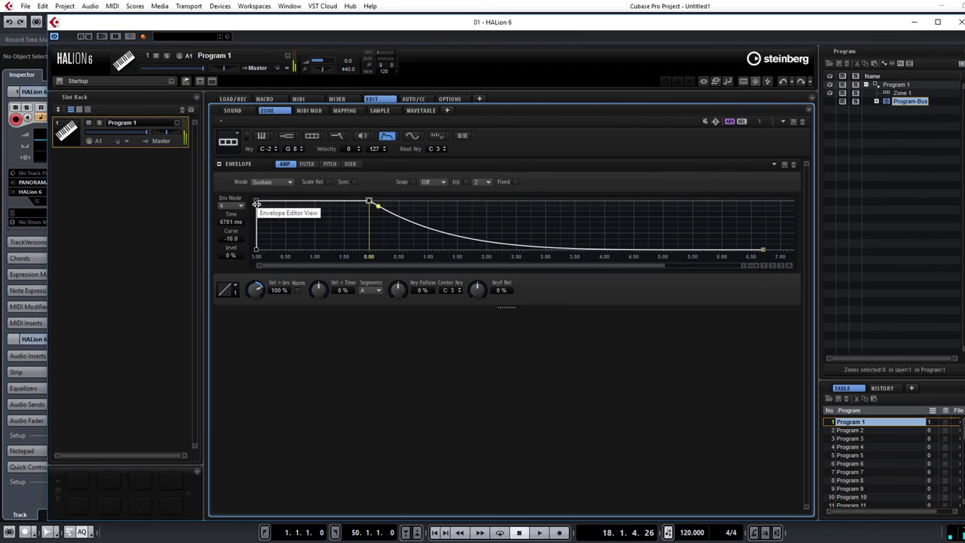
left_click_drag(256, 201, 275, 211)
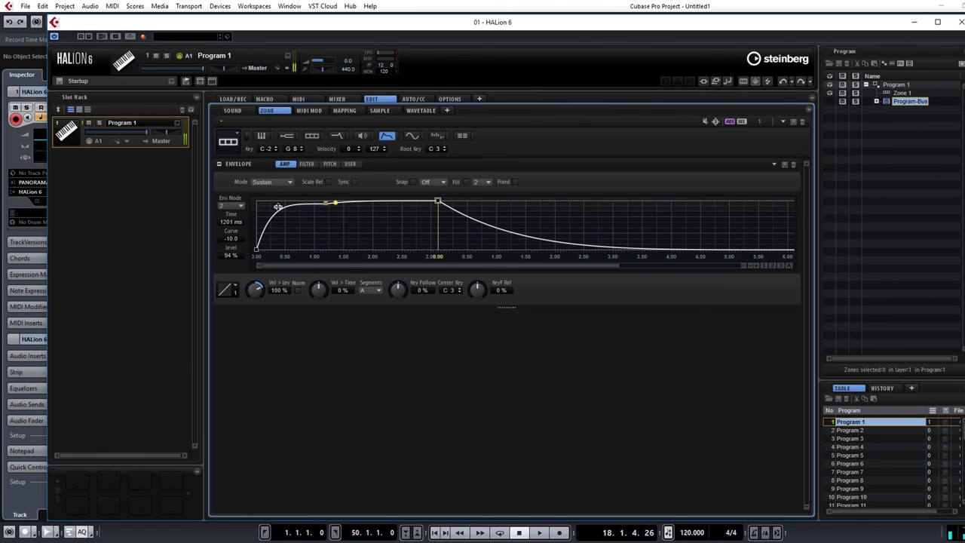
Draw an irregular 16-step pattern in the step modulator with step 12 at -100 %, and route it to Pan with a depth of 36.7.
left_click(440, 139)
mouse_move(272, 228)
left_mouse_down()
mouse_move(426, 240)
mouse_move(666, 231)
mouse_move(704, 254)
mouse_move(696, 213)
mouse_move(511, 237)
mouse_move(432, 208)
mouse_move(297, 235)
mouse_move(393, 239)
mouse_move(444, 215)
mouse_move(508, 256)
mouse_move(567, 218)
mouse_move(641, 263)
left_mouse_up()
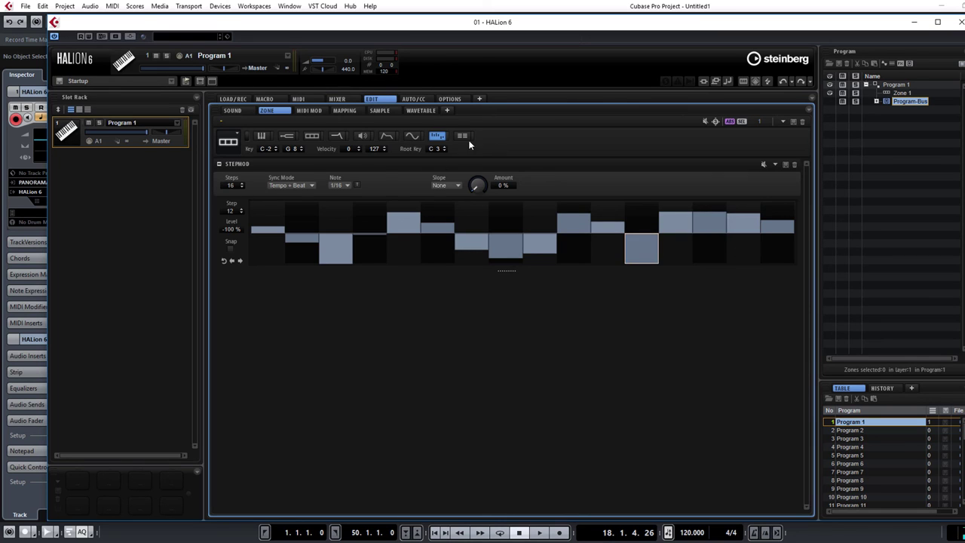
left_click(463, 136)
left_click(267, 219)
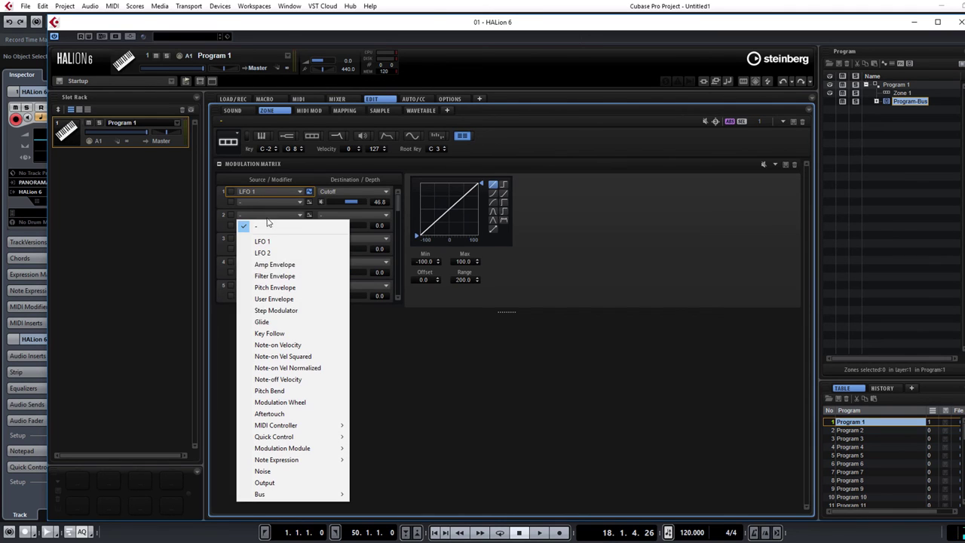
left_click(295, 322)
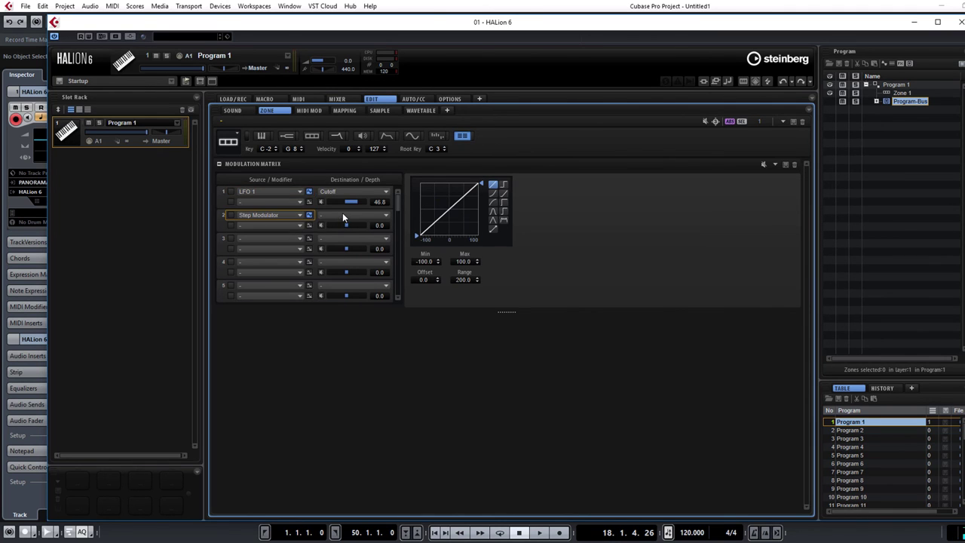
left_click(342, 213)
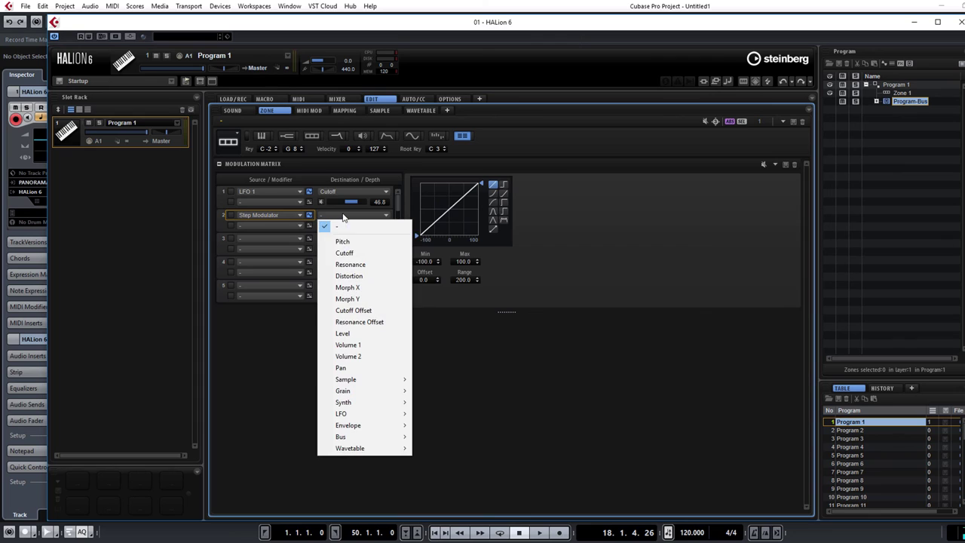
left_click(362, 369)
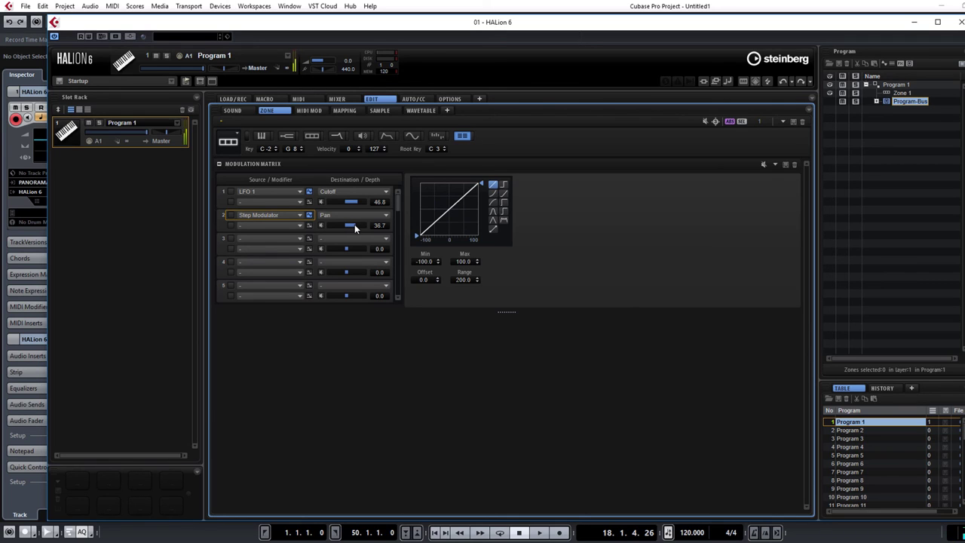
Try a rising-edge slope at 73 % on the step modulator, and set the slope to falling edges with an amount of 100 %.
left_click(437, 136)
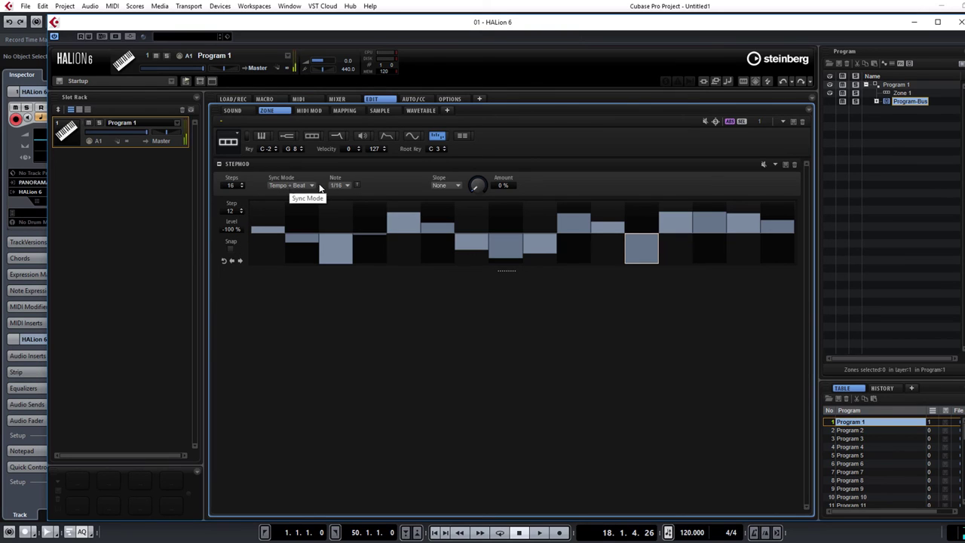
left_click(457, 186)
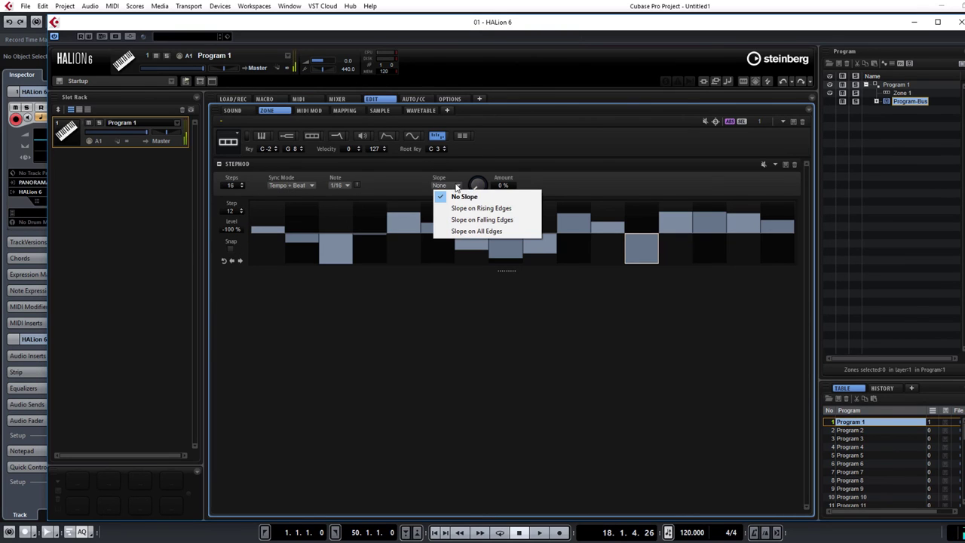
left_click(473, 211)
left_click_drag(475, 187, 485, 122)
left_click(451, 186)
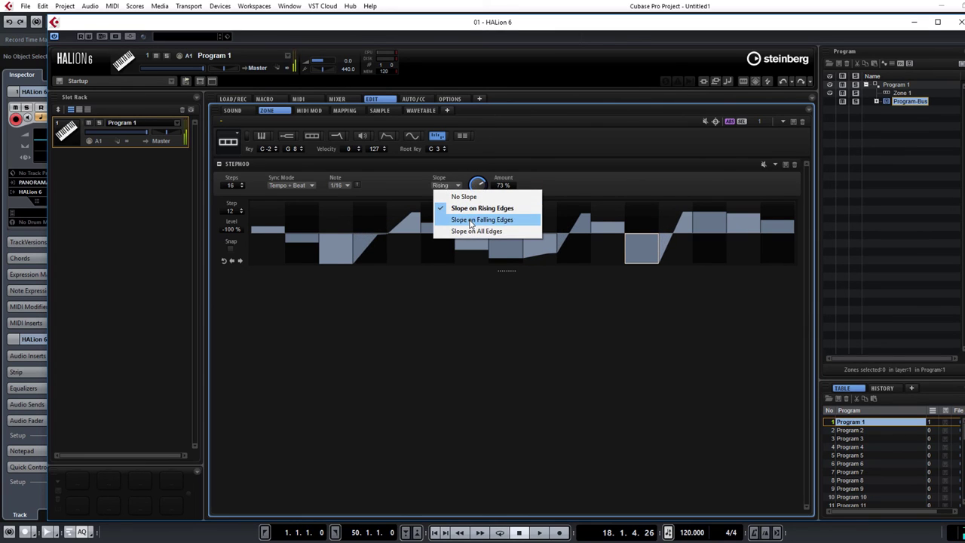
left_click(468, 217)
left_click_drag(479, 184, 488, 162)
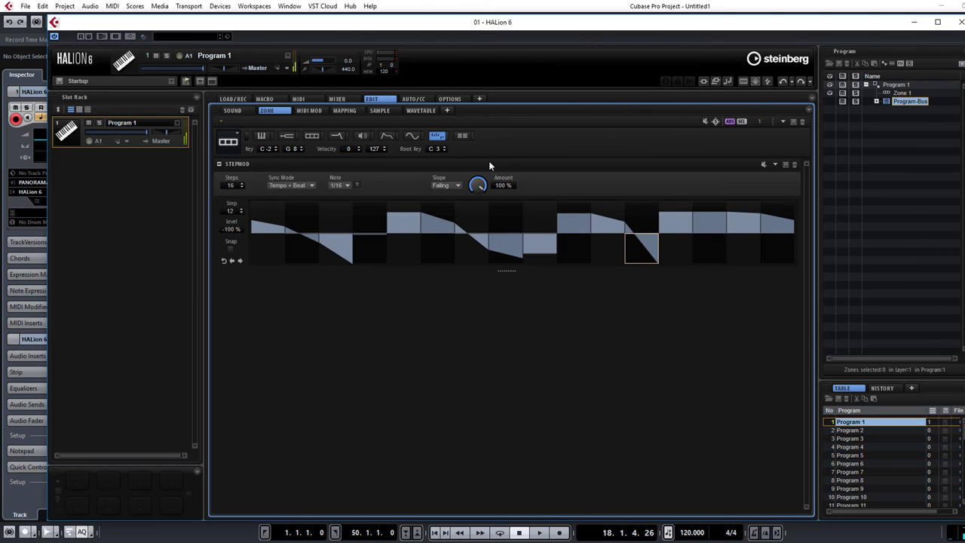